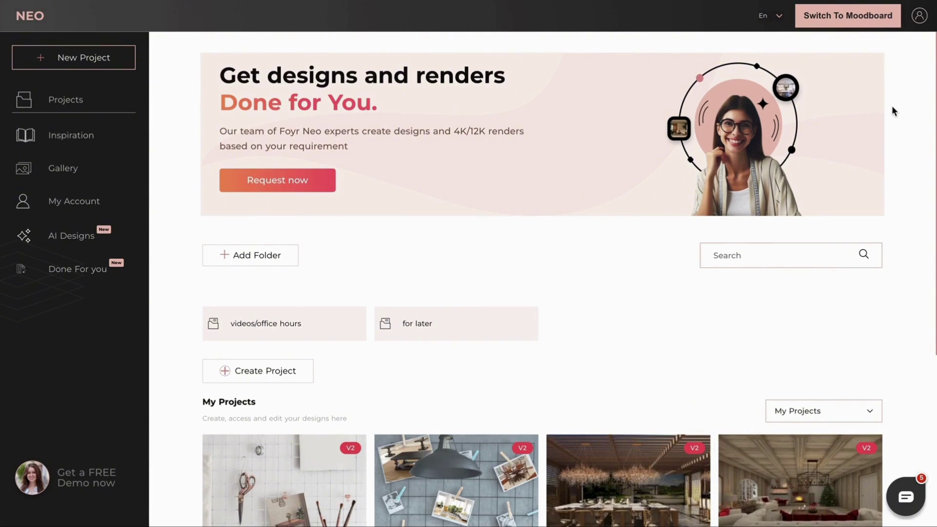
# - Switch to the Moodboard workspace and look through its styles and room templates
pyautogui.click(857, 18)
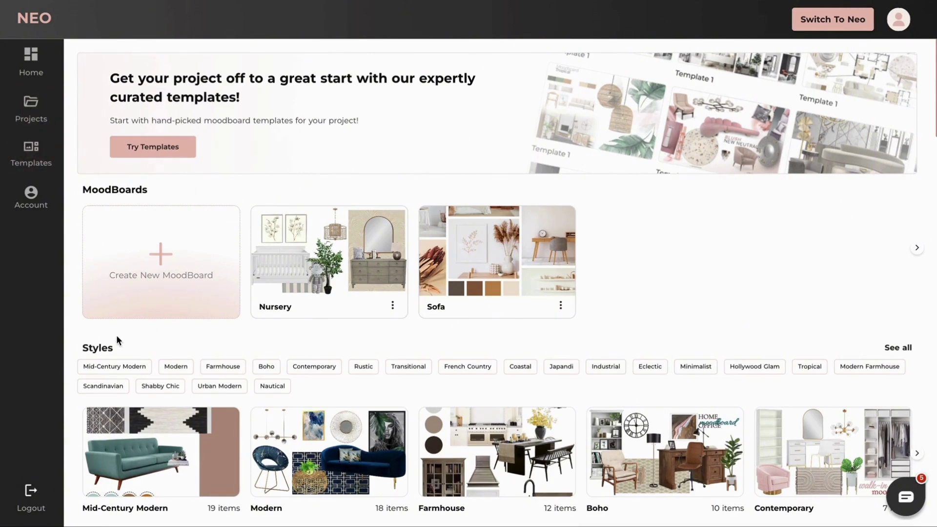
pyautogui.scroll(-5, 161, 385)
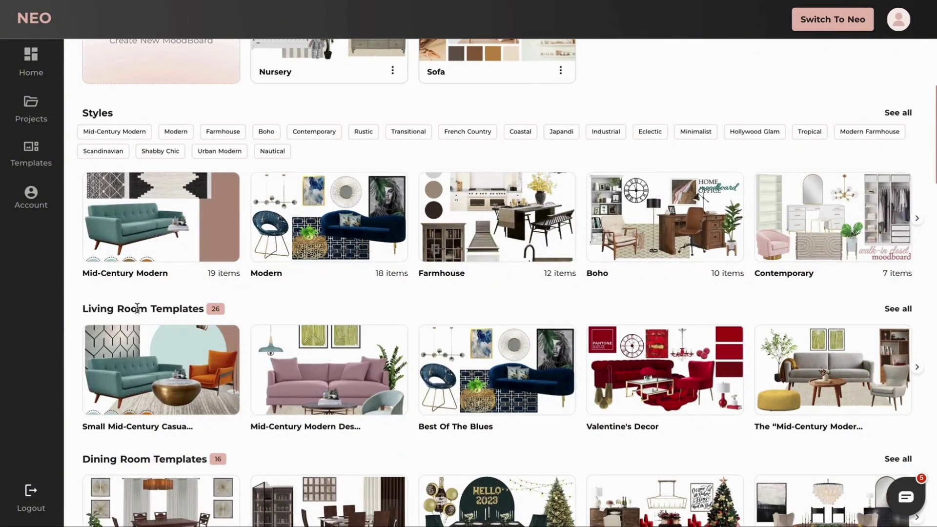
pyautogui.scroll(-4, 137, 307)
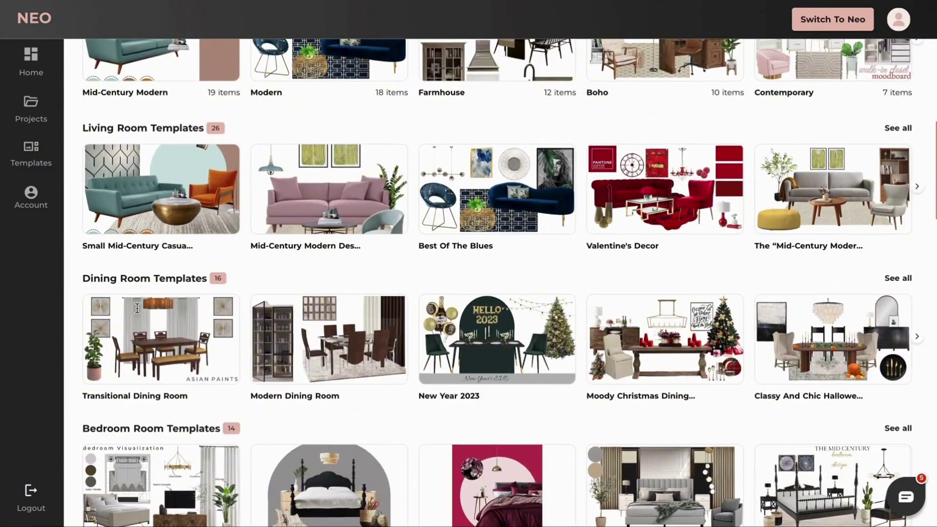
pyautogui.scroll(3, 137, 308)
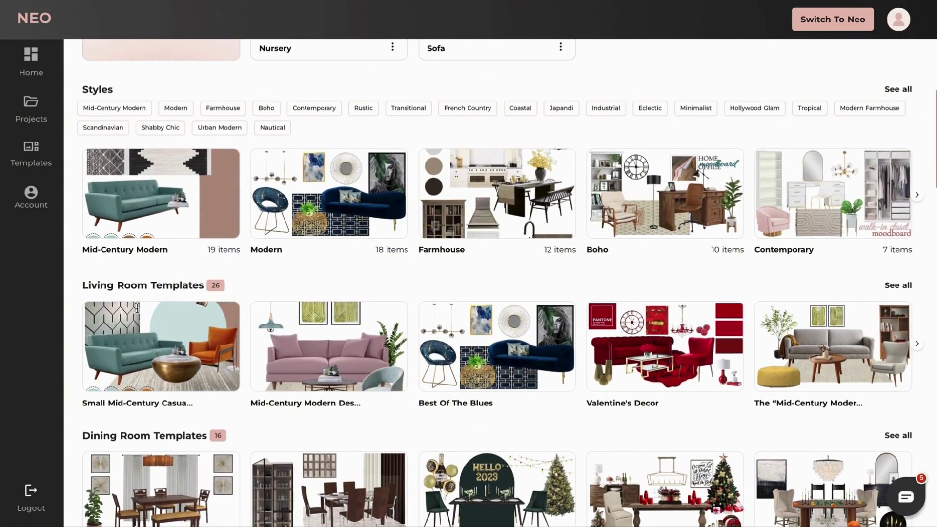
# - Filter the template styles to Modern and open the Bedroom Design Board template for viewing
pyautogui.click(180, 110)
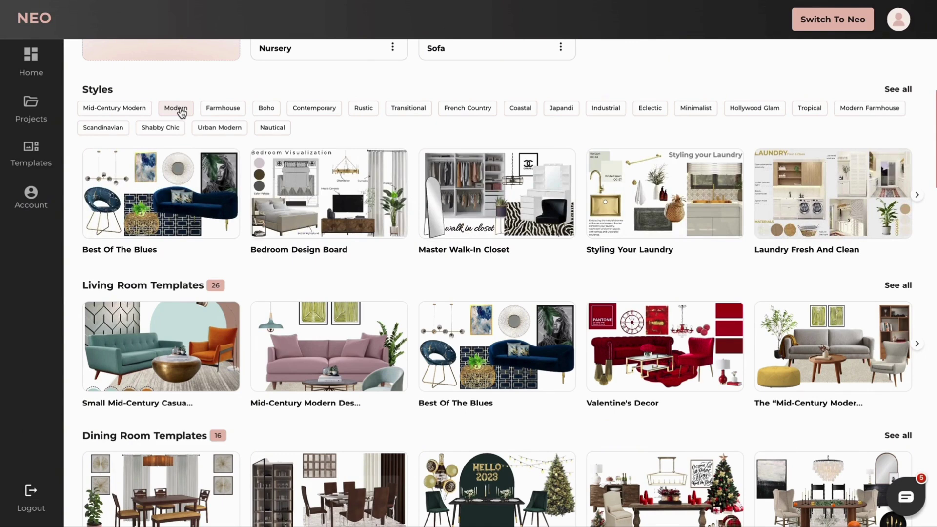
pyautogui.moveTo(344, 188)
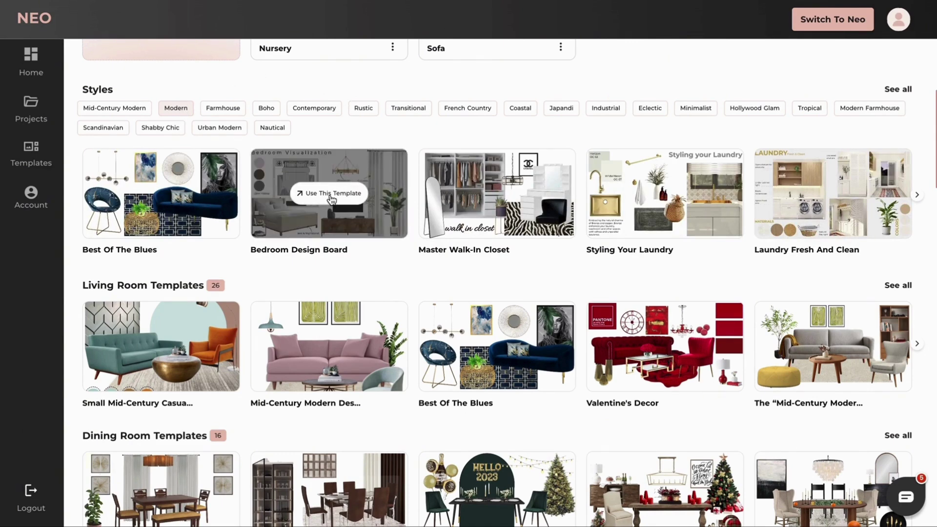
pyautogui.click(330, 195)
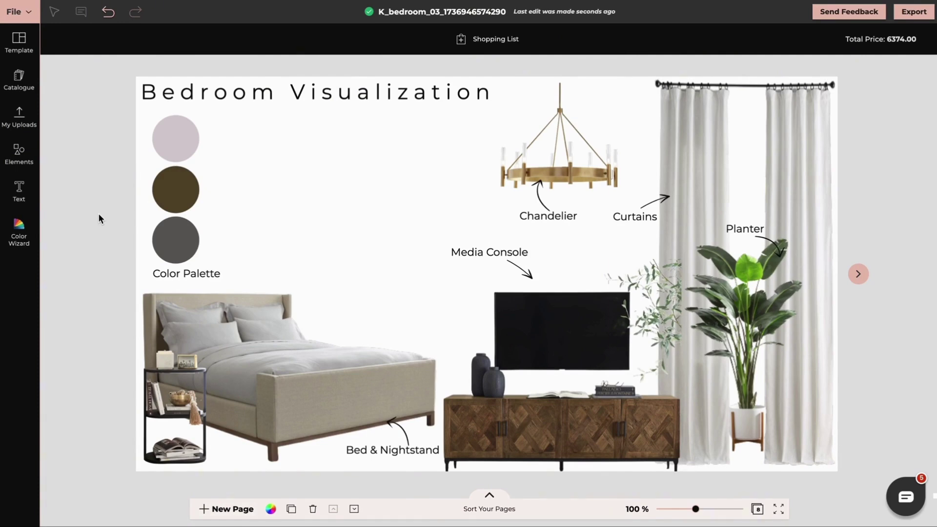
pyautogui.click(273, 371)
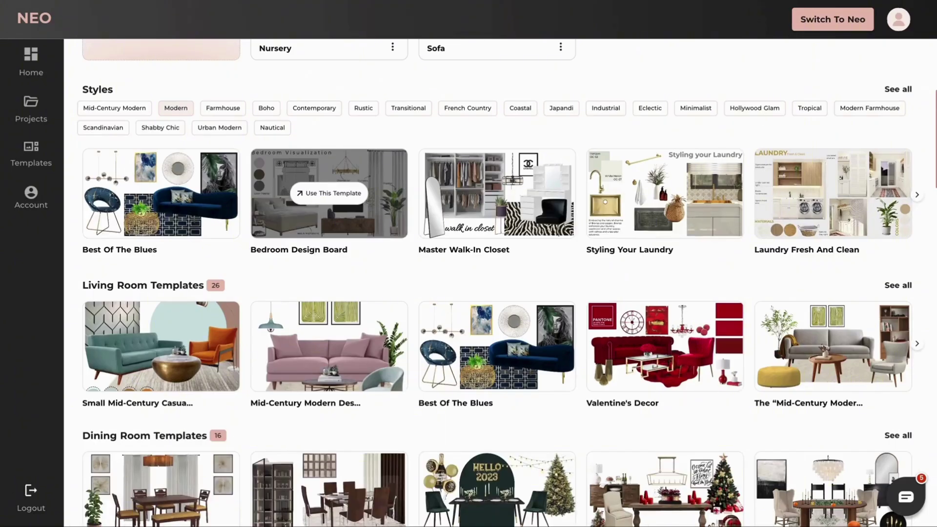
# - Create a new moodboard project named "Minimalistic Living Room" with a 4:3 canvas
pyautogui.scroll(5, 230, 181)
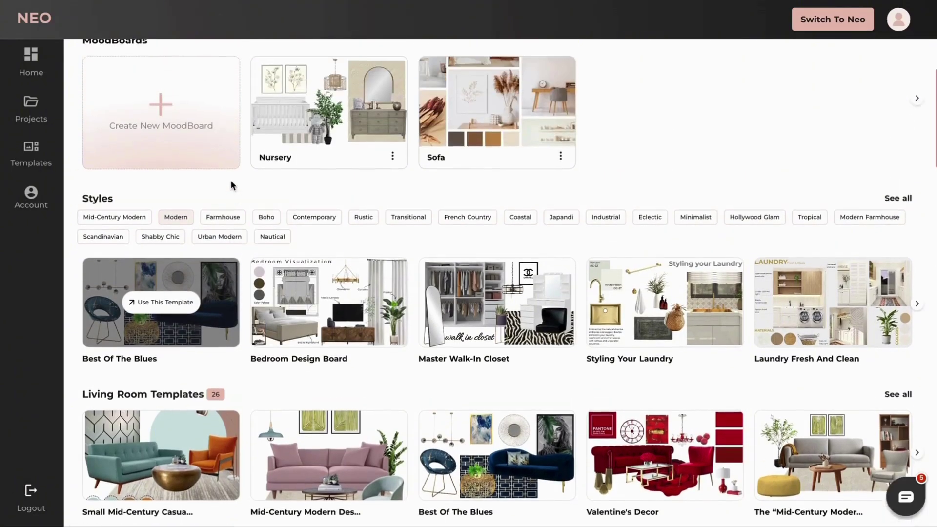
pyautogui.scroll(1, 232, 186)
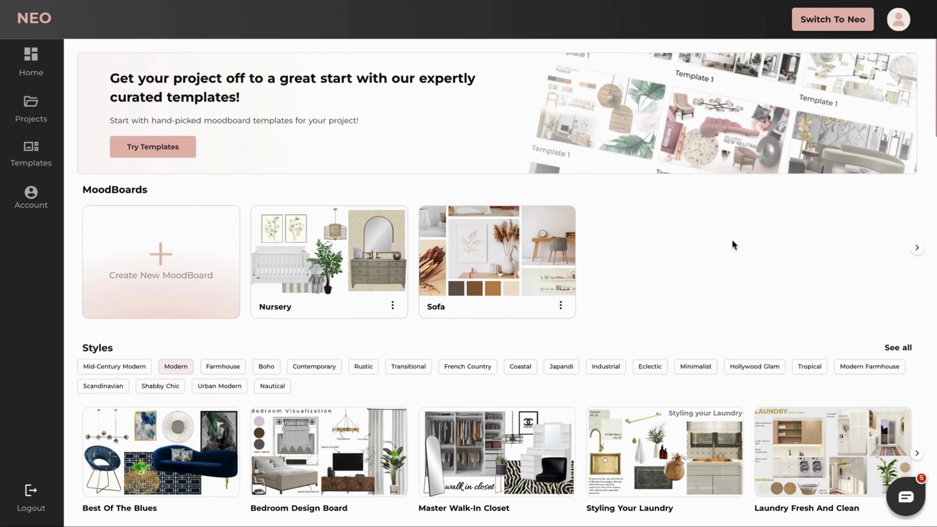
pyautogui.click(165, 258)
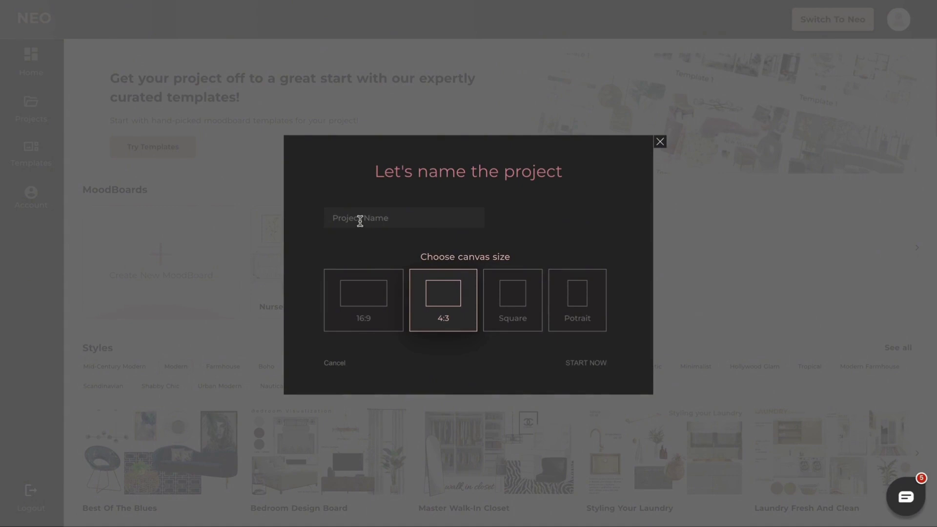
pyautogui.click(360, 221)
pyautogui.write('Minimal')
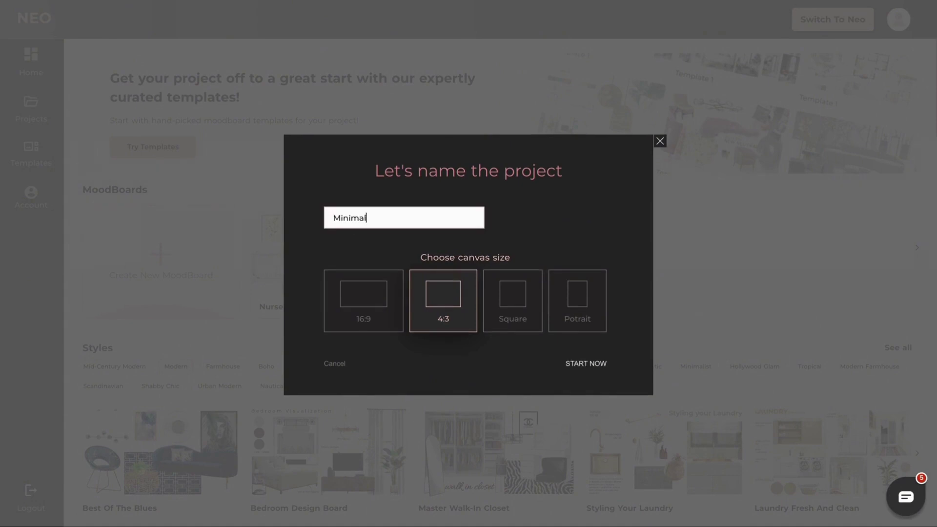
pyautogui.write('istic Living Room')
pyautogui.click(376, 294)
pyautogui.click(460, 298)
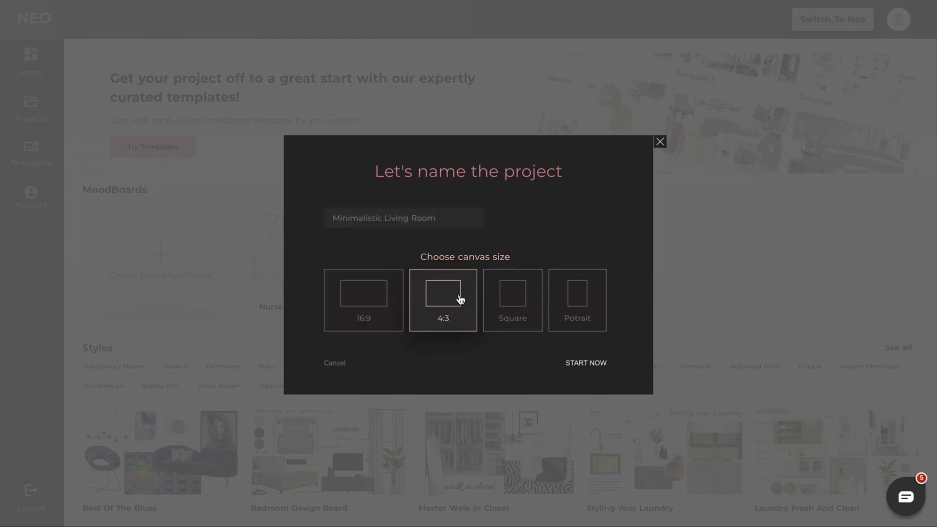
pyautogui.click(586, 363)
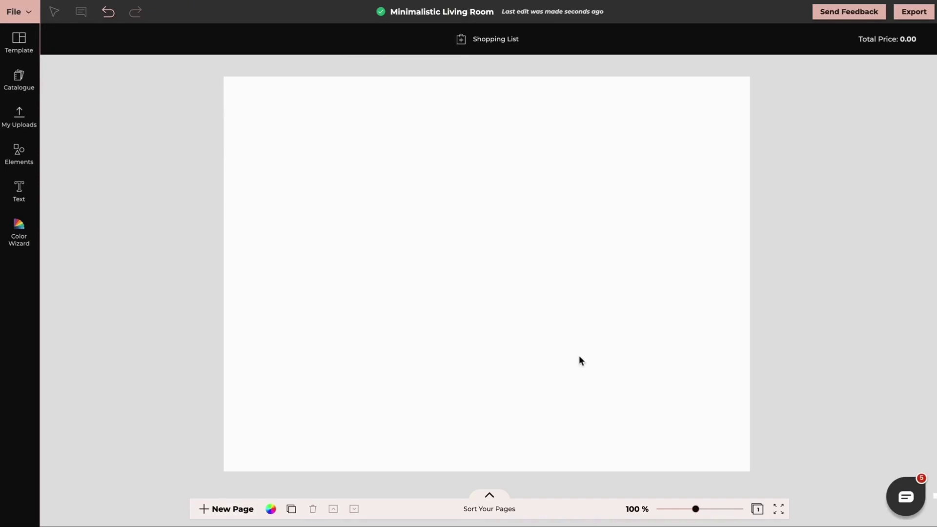
# - Browse the product catalogue's furniture categories and search it for "white armchair"
pyautogui.click(18, 81)
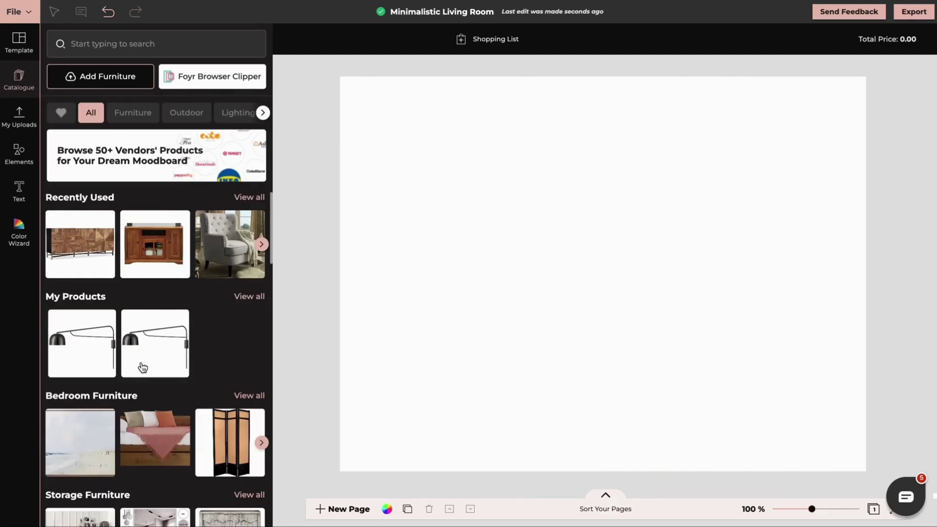
pyautogui.scroll(-4, 142, 366)
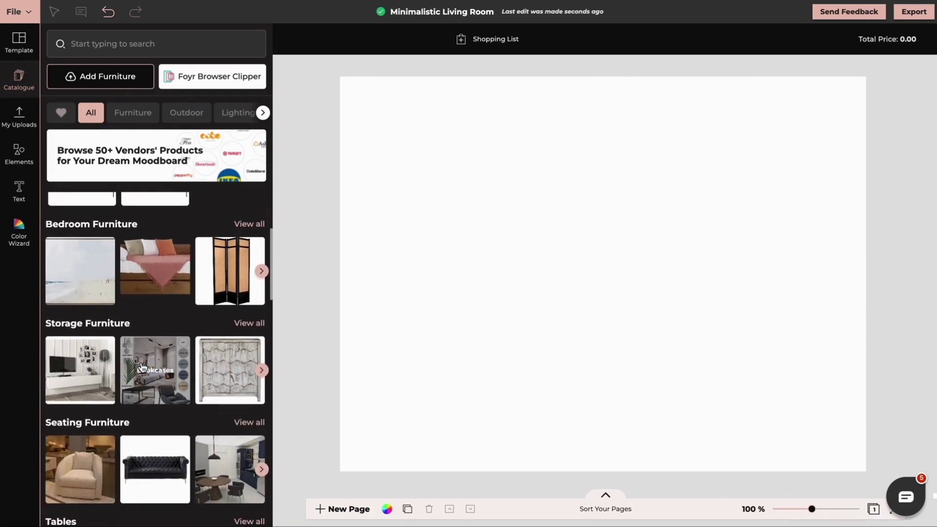
pyautogui.scroll(-9, 141, 366)
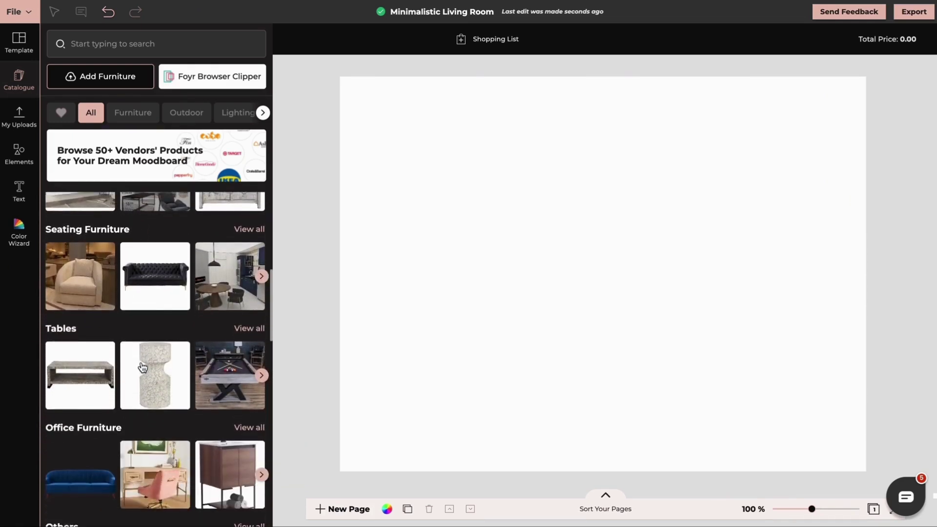
pyautogui.scroll(4, 143, 367)
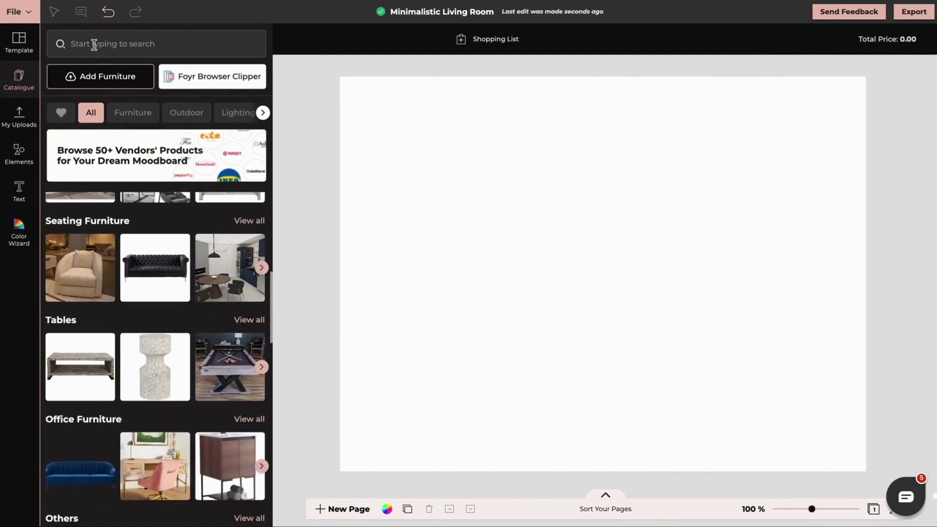
pyautogui.write('white armchair')
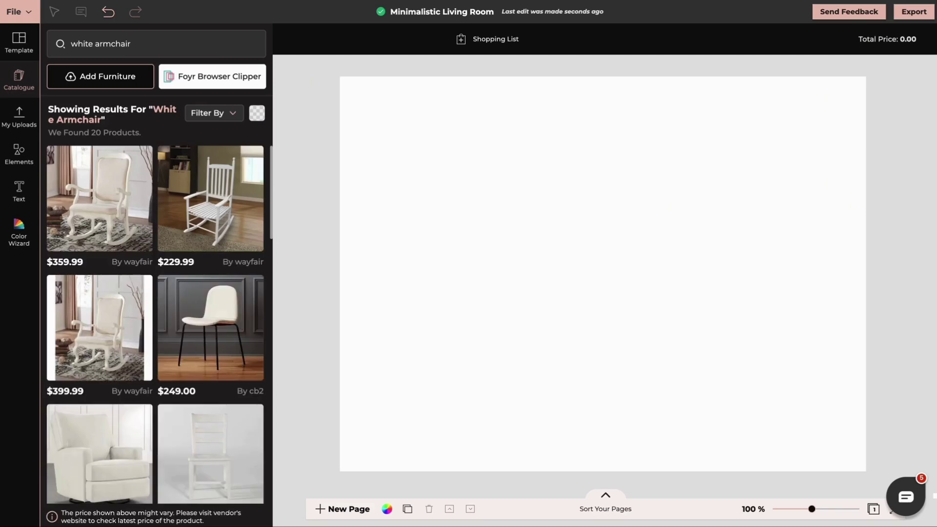
# - Add the $449 Houzz white cup chair to the canvas's upper-left area and view its product details
pyautogui.scroll(-3, 264, 334)
pyautogui.scroll(-2, 264, 334)
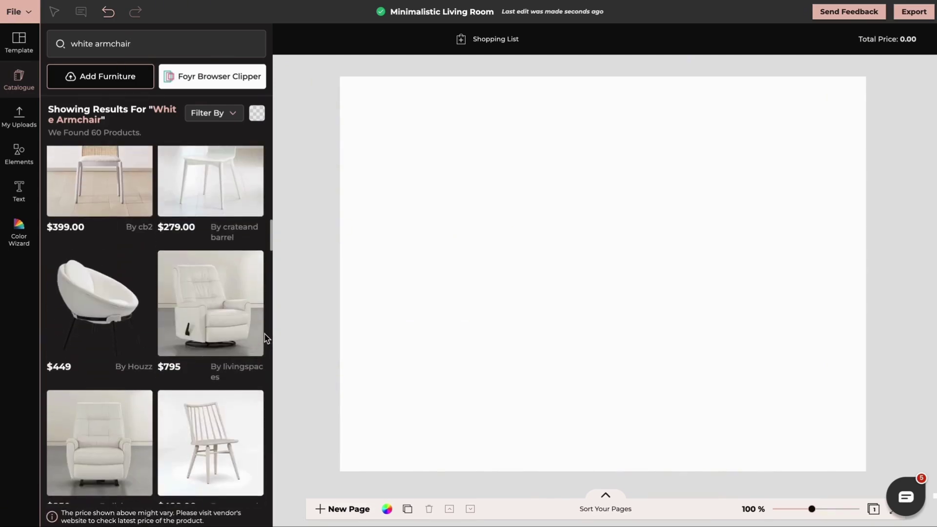
pyautogui.moveTo(100, 305)
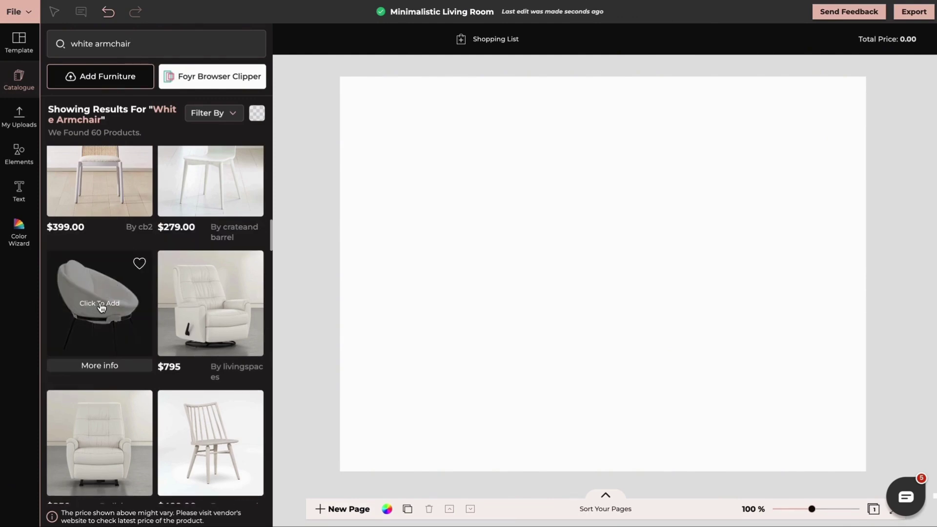
pyautogui.click(101, 307)
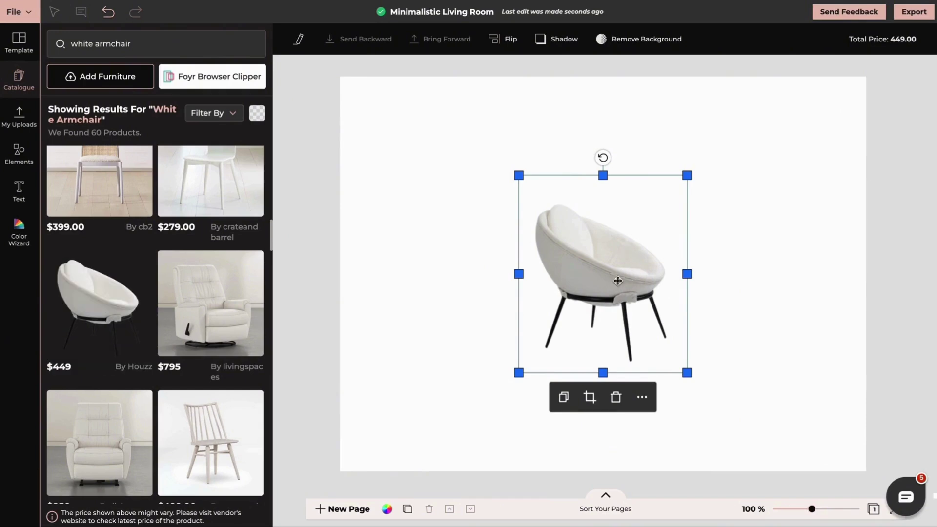
pyautogui.moveTo(617, 271); pyautogui.dragTo(470, 207)
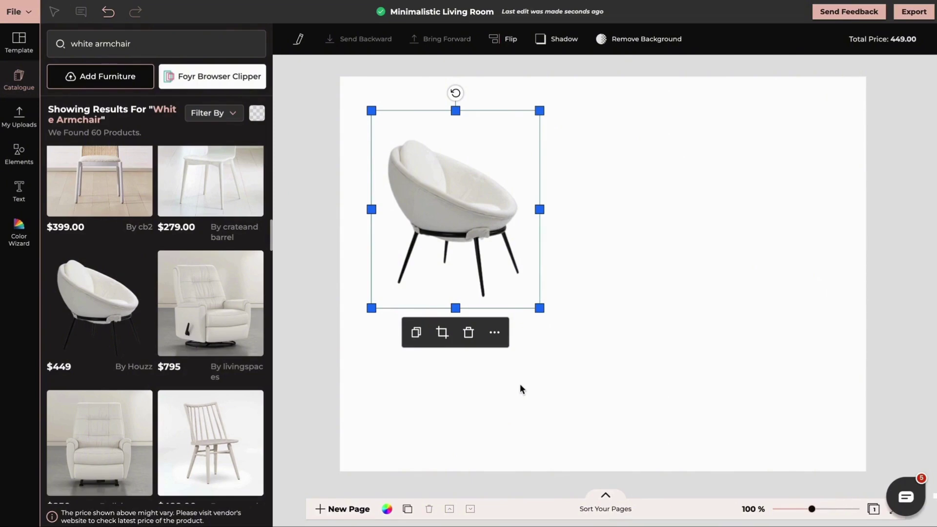
pyautogui.click(300, 40)
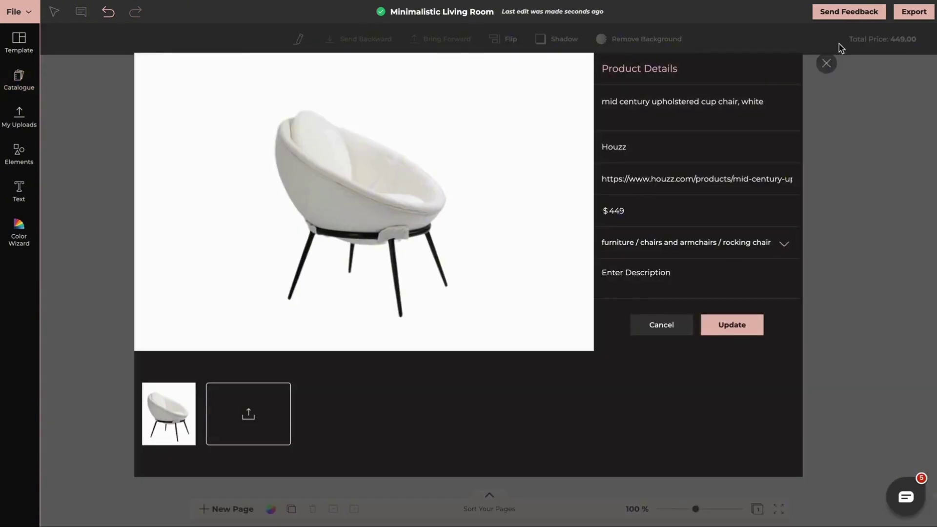
pyautogui.click(826, 65)
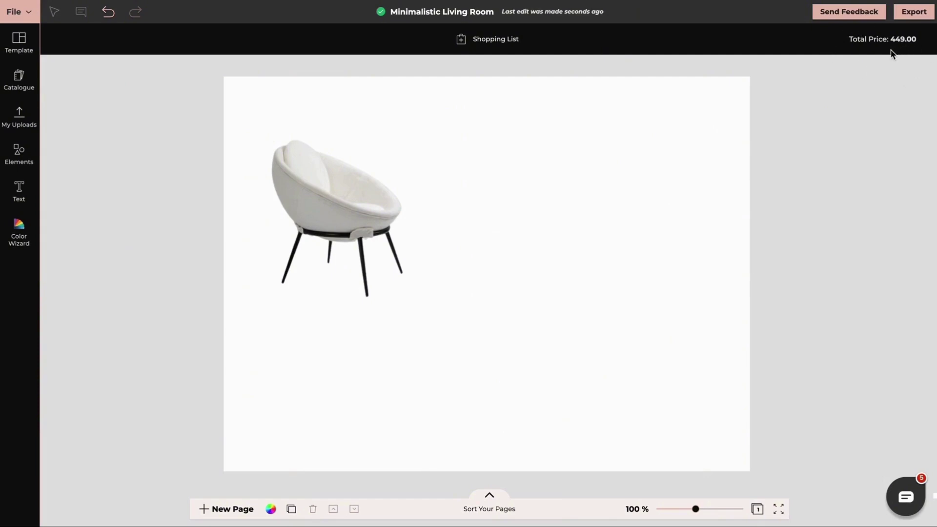
# - Remove the background from the white chair's image and deselect it
pyautogui.click(336, 196)
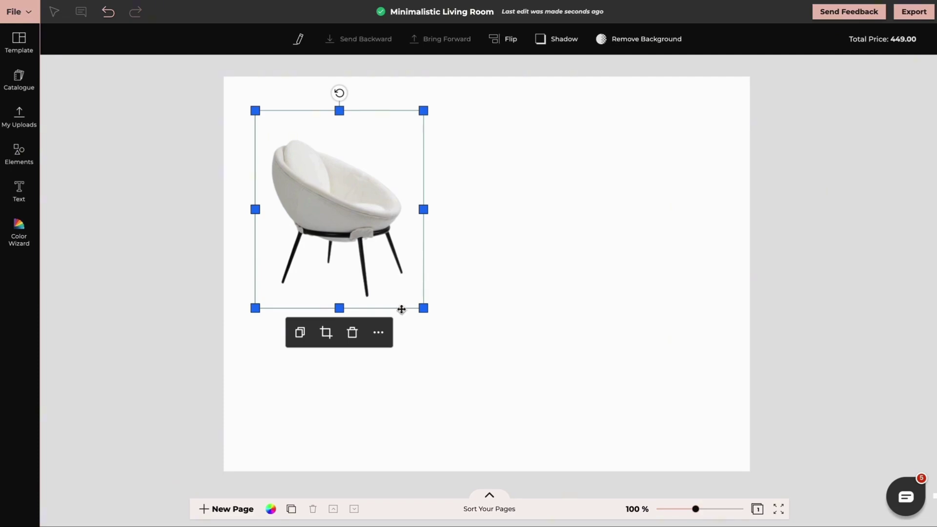
pyautogui.click(380, 334)
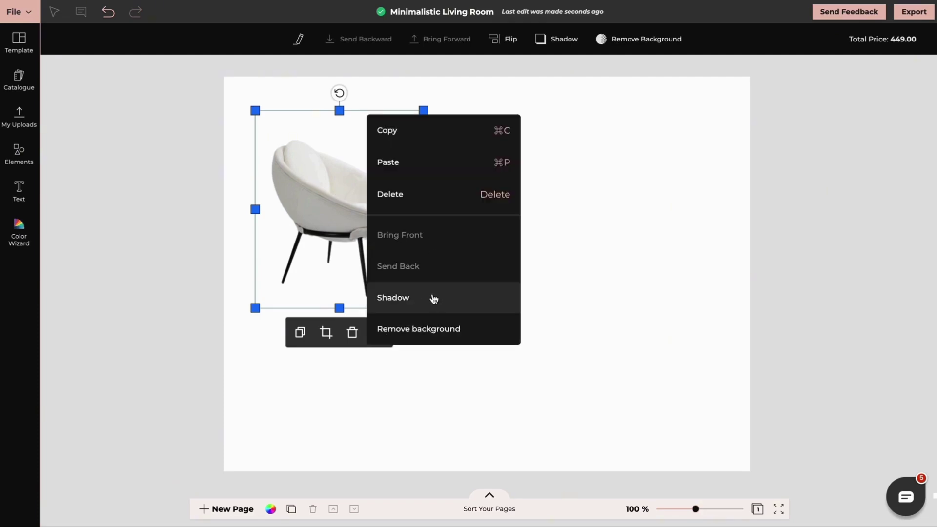
pyautogui.click(408, 329)
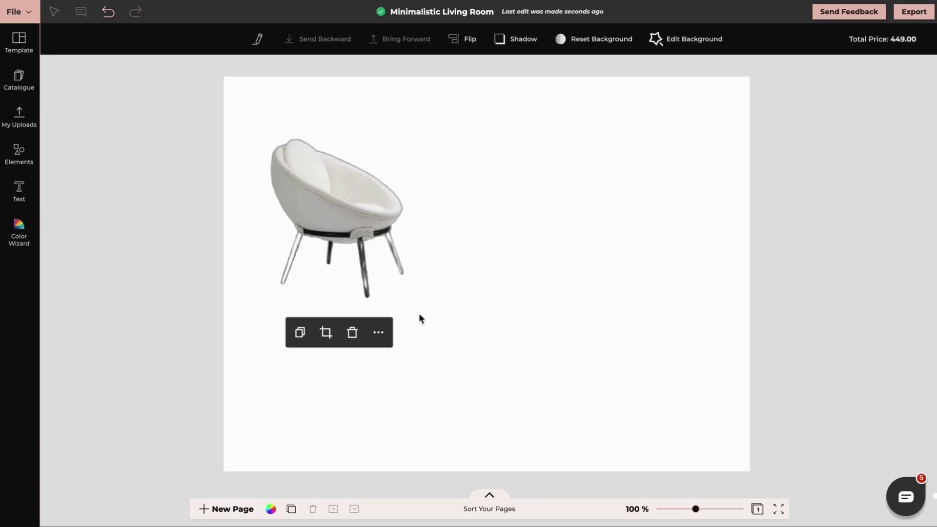
pyautogui.click(378, 332)
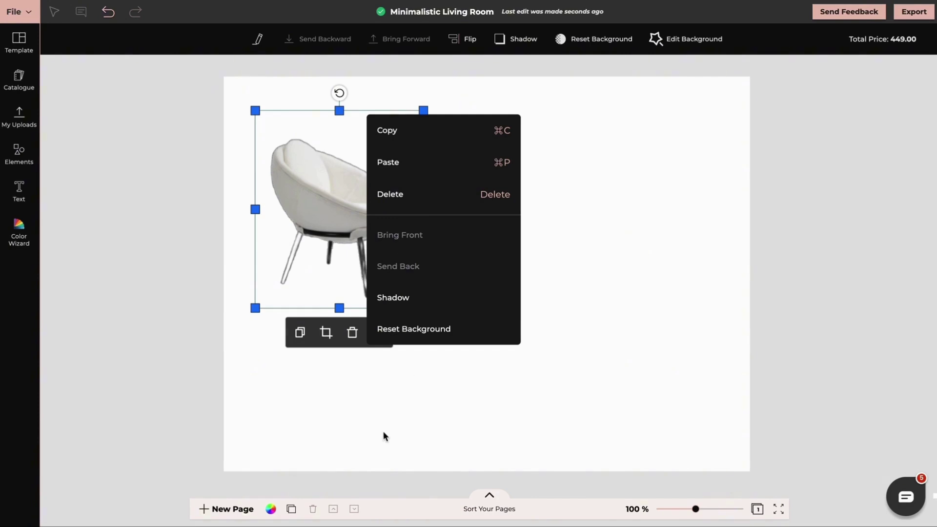
pyautogui.click(370, 408)
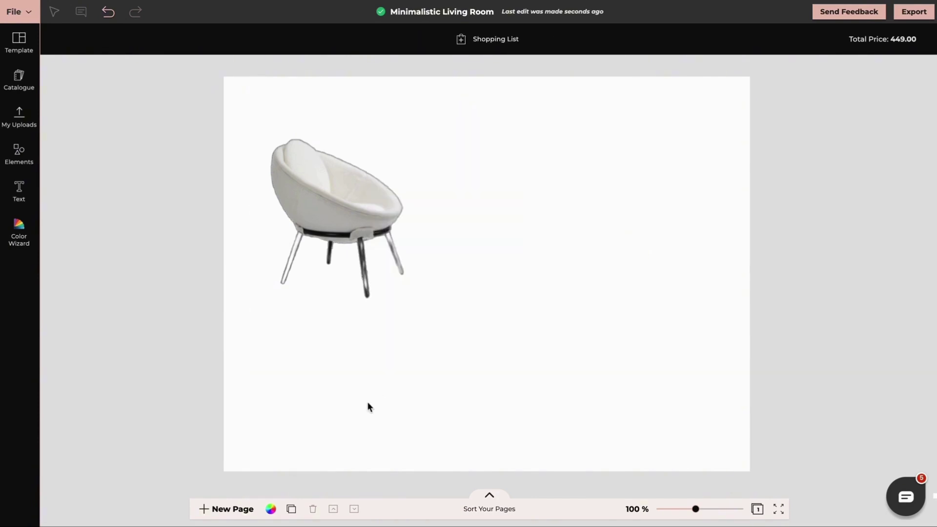
# - Search the catalogue for "coffee table" and place the round $1,199.99 table beside the white chair
pyautogui.click(19, 77)
pyautogui.tripleClick(70, 46)
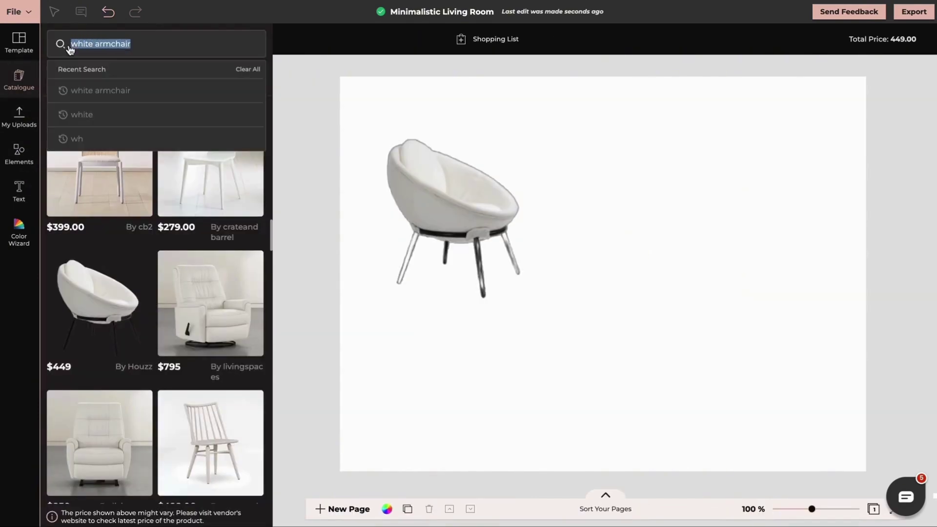
pyautogui.write('coffee table')
pyautogui.press('Return')
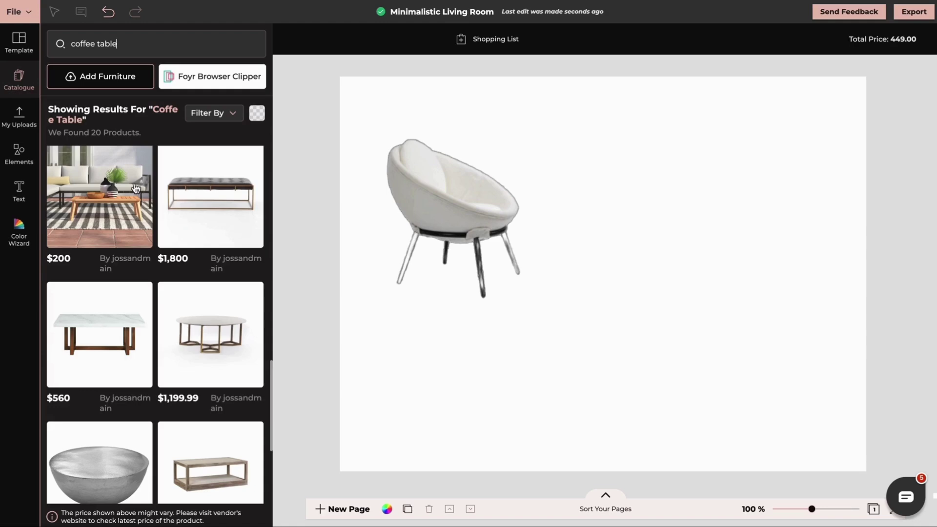
pyautogui.click(210, 334)
pyautogui.moveTo(603, 262); pyautogui.dragTo(577, 249)
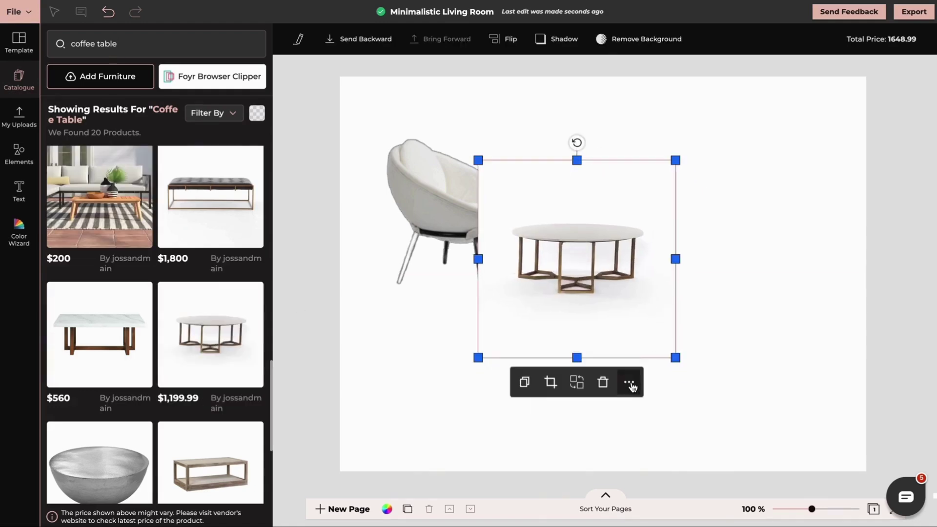
# - Remove the round coffee table's background and shift the table slightly down and away from the chair
pyautogui.click(629, 383)
pyautogui.click(671, 377)
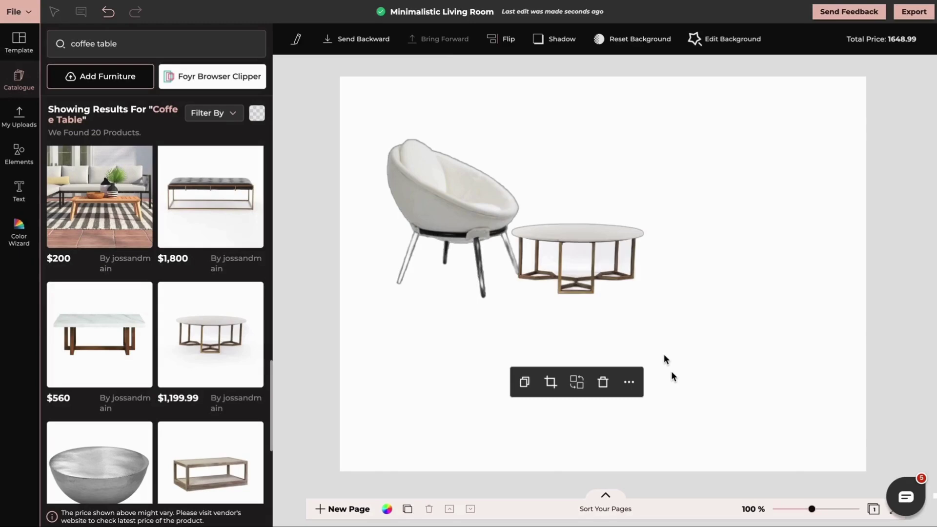
pyautogui.moveTo(593, 262); pyautogui.dragTo(609, 277)
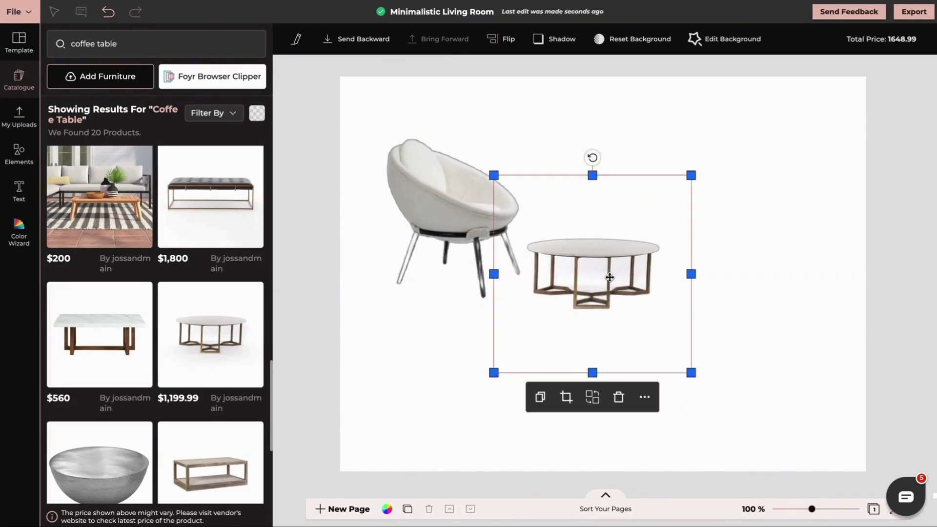
# - Shrink the round coffee table slightly, shift it a little closer to the white chair, and deselect it
pyautogui.moveTo(690, 174)
pyautogui.mouseDown()
pyautogui.moveTo(650, 213)
pyautogui.moveTo(703, 167)
pyautogui.moveTo(689, 177)
pyautogui.mouseUp()
pyautogui.moveTo(628, 259); pyautogui.dragTo(623, 249)
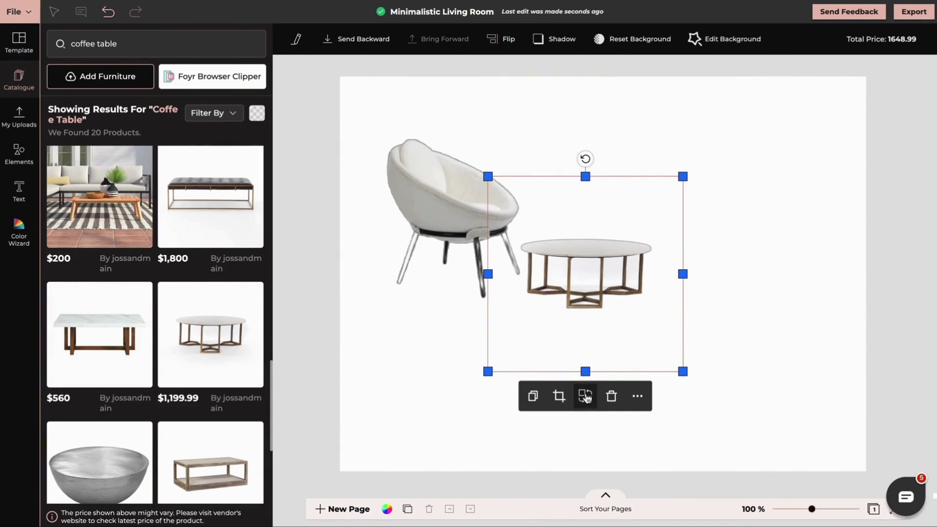
pyautogui.click(498, 44)
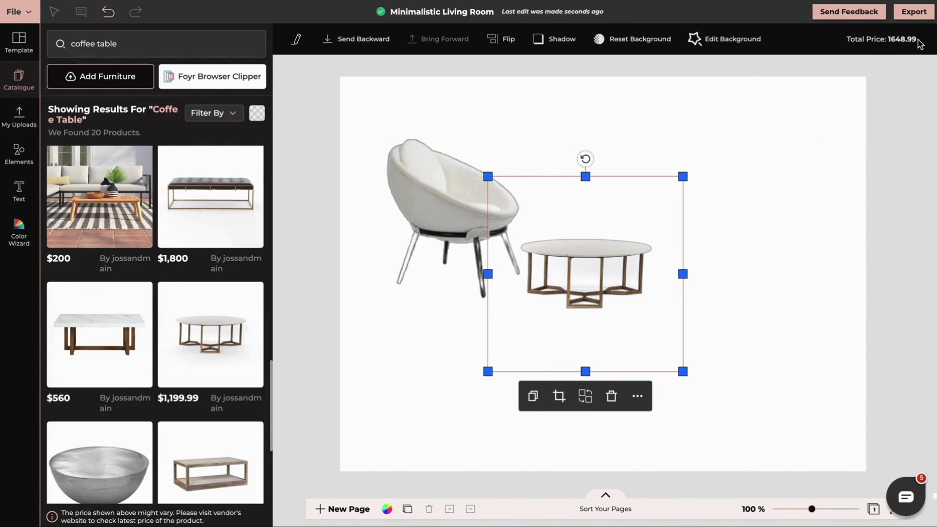
pyautogui.click(745, 312)
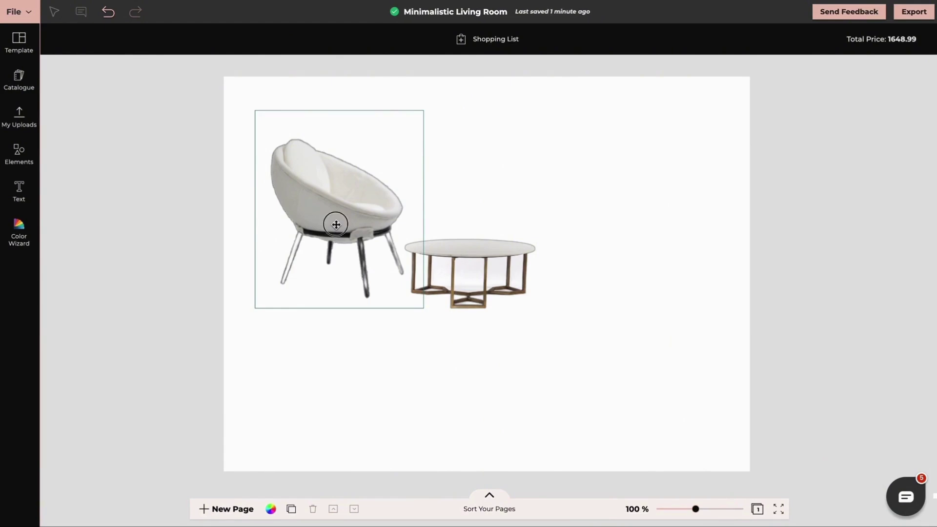
# - Delete the white chair and the round coffee table to clear the canvas
pyautogui.click(336, 225)
pyautogui.click(350, 329)
pyautogui.click(443, 278)
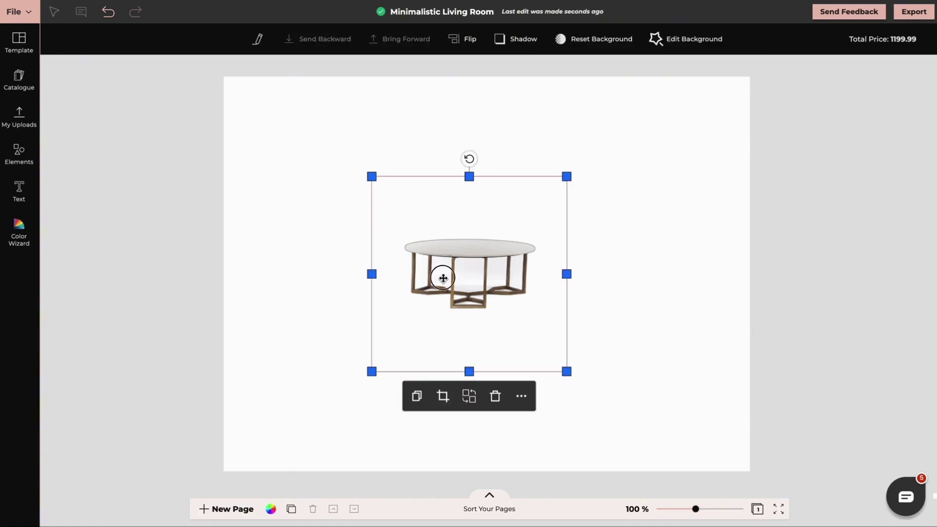
pyautogui.click(493, 395)
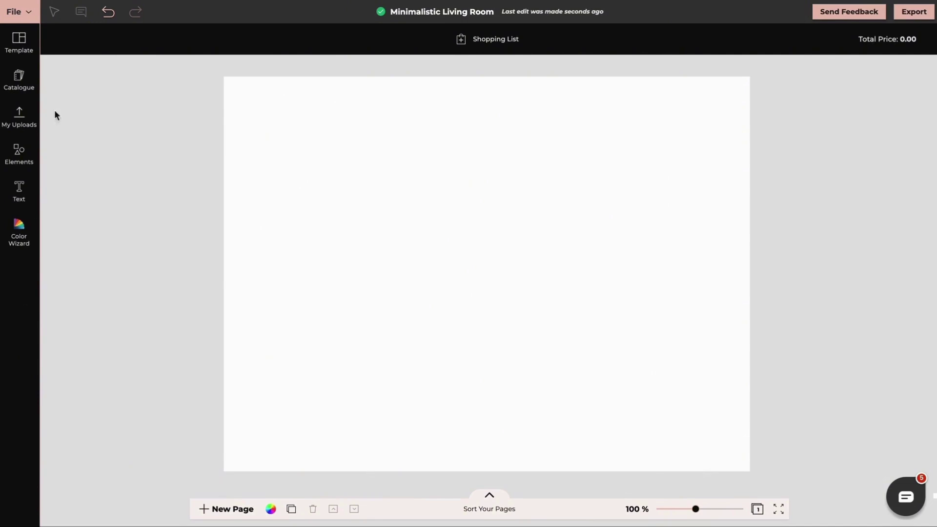
# - Start adding a custom furniture product to the catalogue with the white ferm-Living-Rico-3 sofa image from the Desktop
pyautogui.click(20, 78)
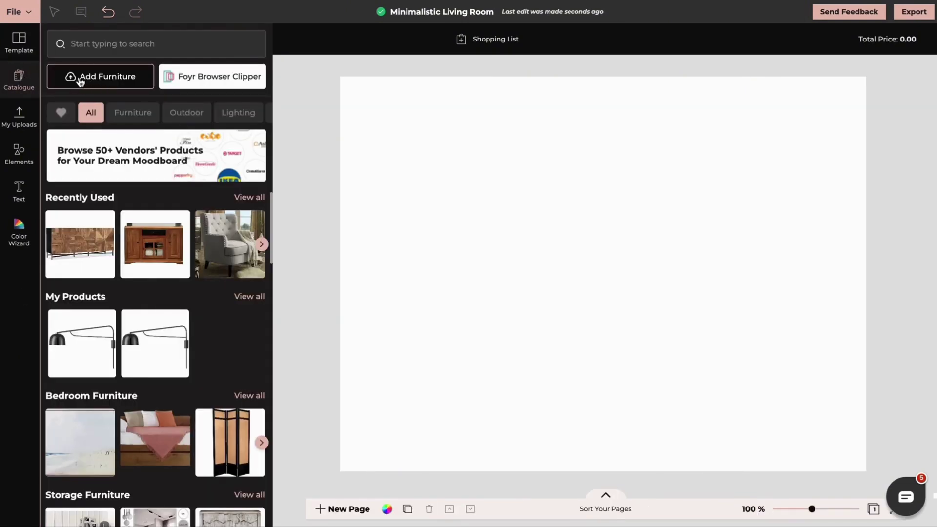
pyautogui.click(94, 80)
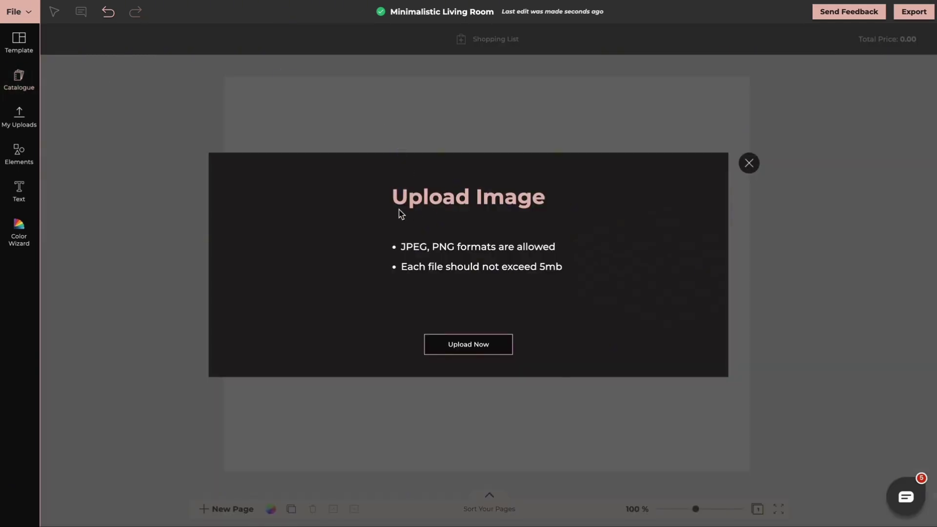
pyautogui.click(470, 347)
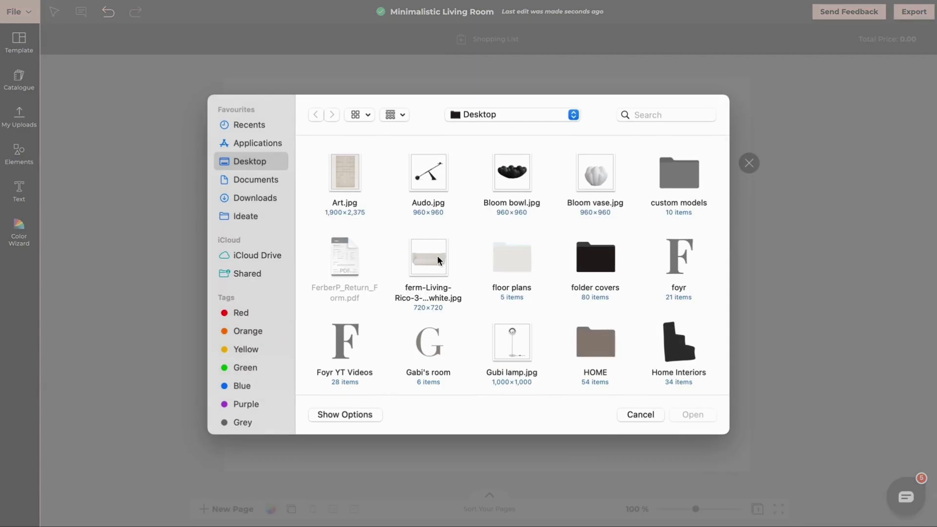
pyautogui.click(433, 258)
pyautogui.click(693, 415)
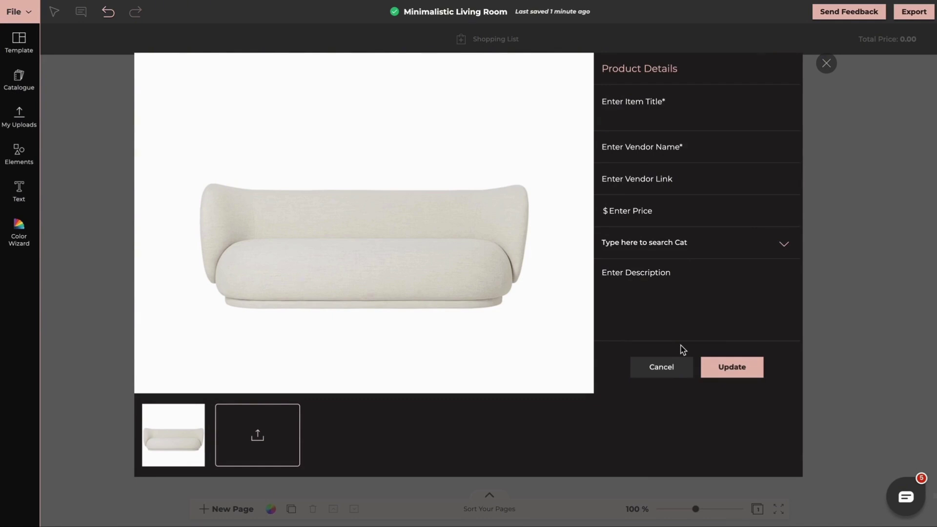
# - Enter the item title "Ferm Living Rico Sofa", vendor name "Ferm Living", the copied connox.com vendor link and a price of $3049
pyautogui.click(634, 98)
pyautogui.write('Ferm Living Rico Sofa')
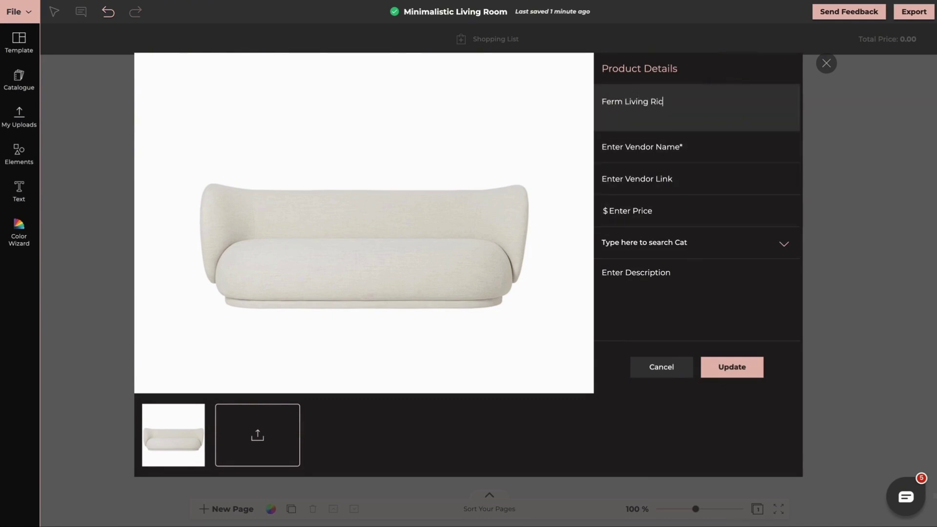
pyautogui.click(673, 148)
pyautogui.write('Ferm Living')
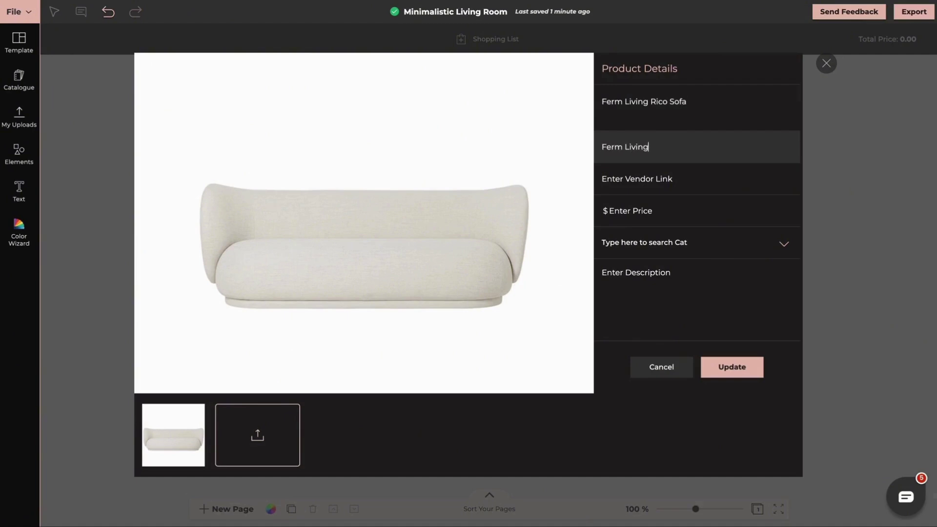
pyautogui.rightClick(660, 178)
pyautogui.click(668, 272)
pyautogui.click(649, 211)
pyautogui.write('3049')
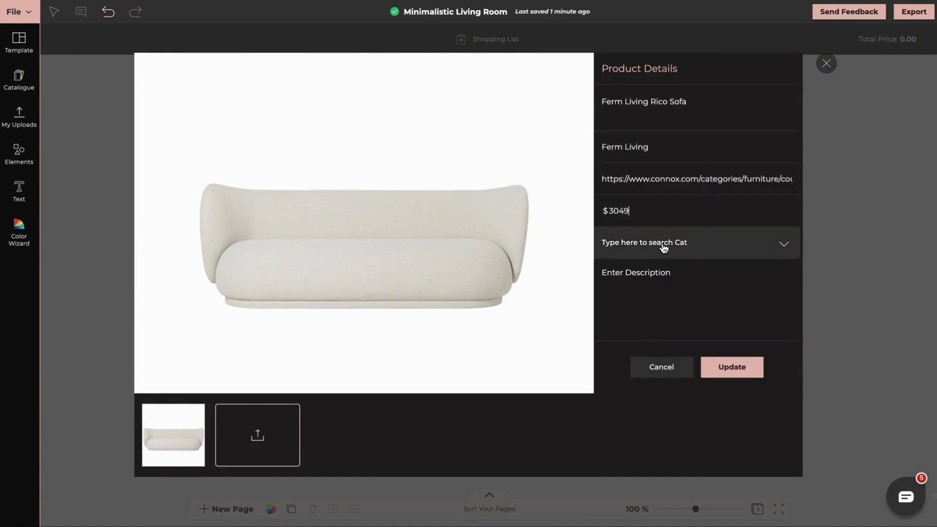
# - Categorise the sofa as furniture / seating furniture / two seater, describe it as "Ferm Living Rico sofa in white", and save the product
pyautogui.click(784, 245)
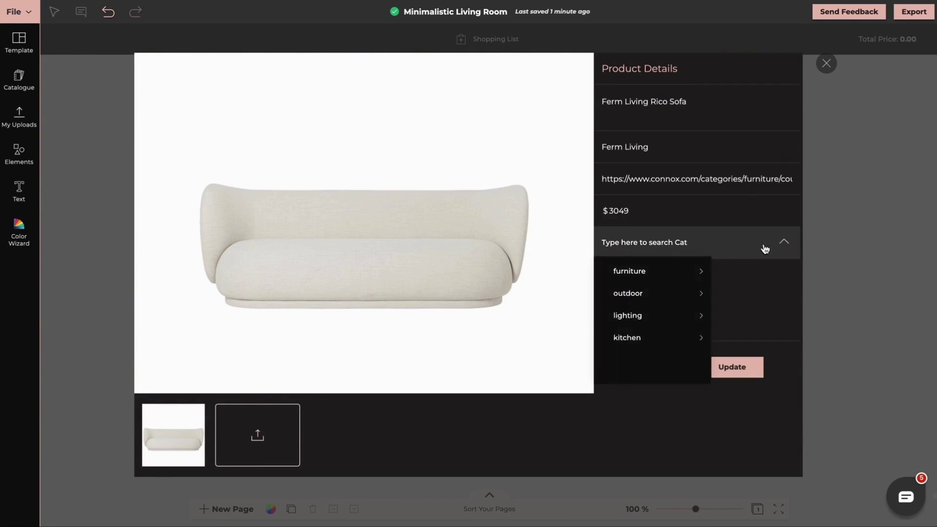
pyautogui.click(635, 272)
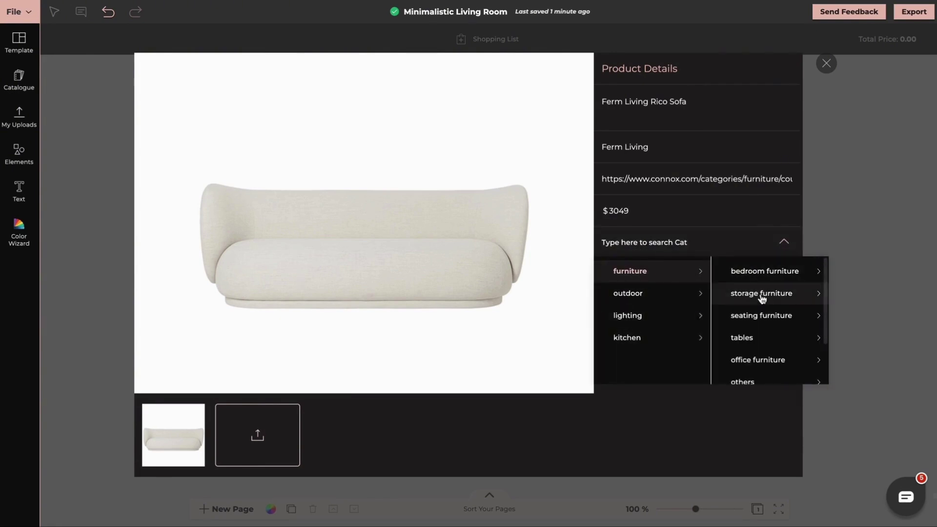
pyautogui.click(762, 317)
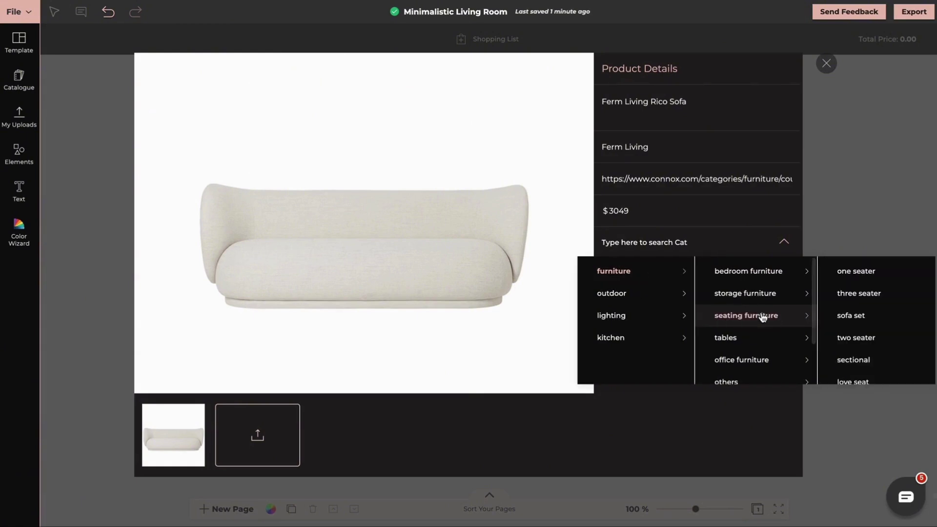
pyautogui.click(859, 340)
pyautogui.click(653, 280)
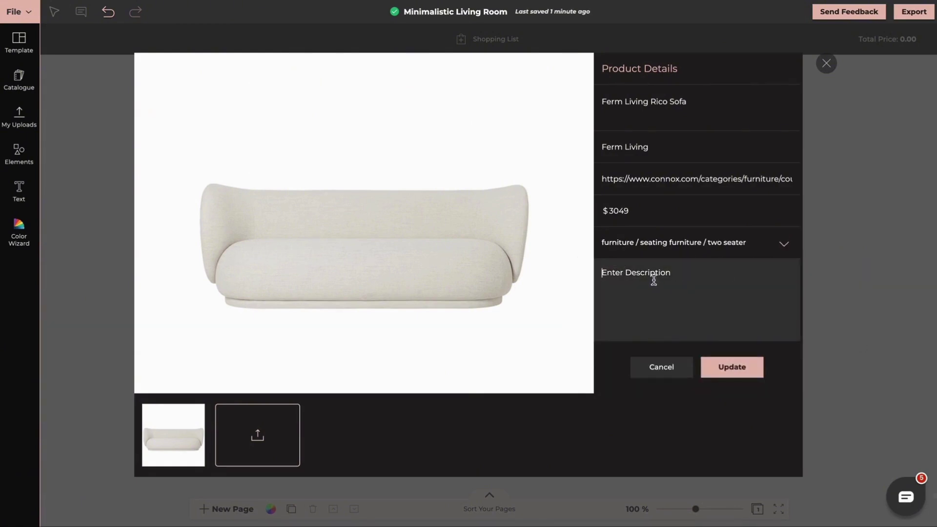
pyautogui.write('Ferm Living Rico sofa in ')
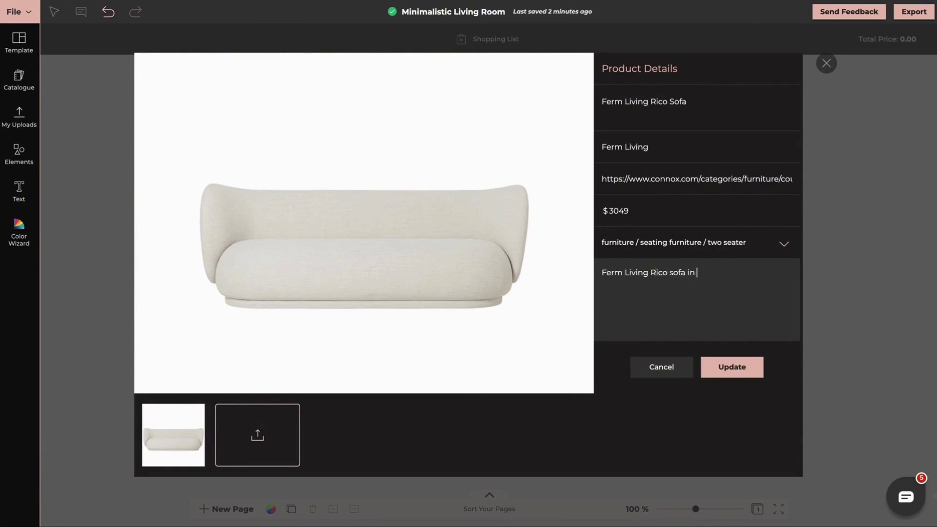
pyautogui.write('white')
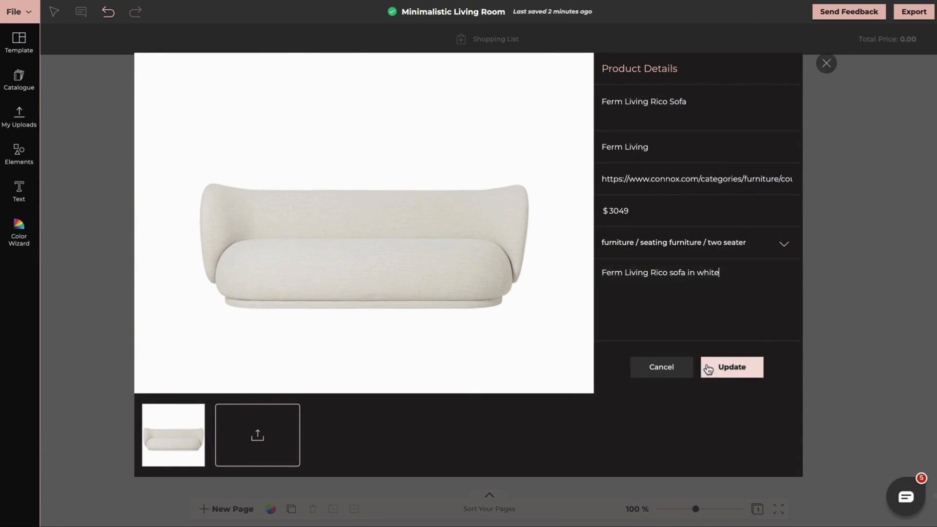
pyautogui.click(732, 373)
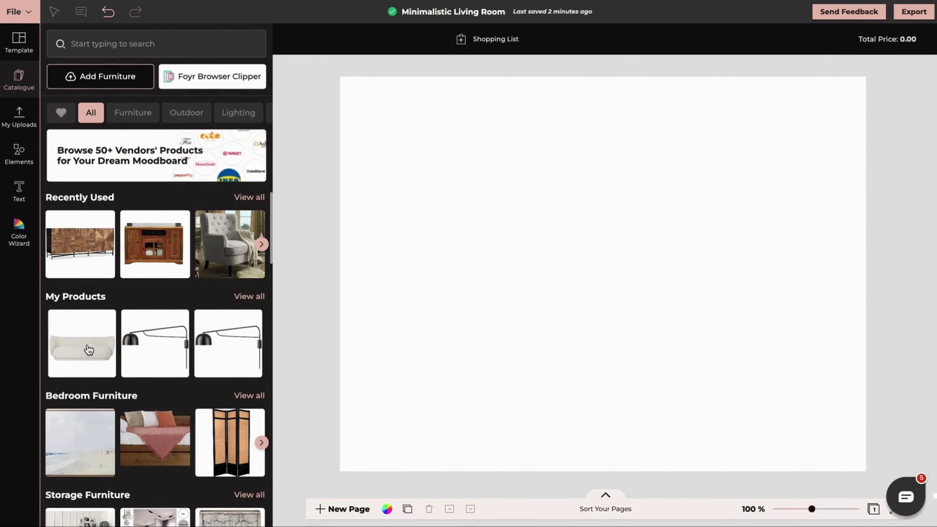
# - Place the custom Ferm Living sofa in the upper middle of the canvas and review its product details
pyautogui.click(249, 298)
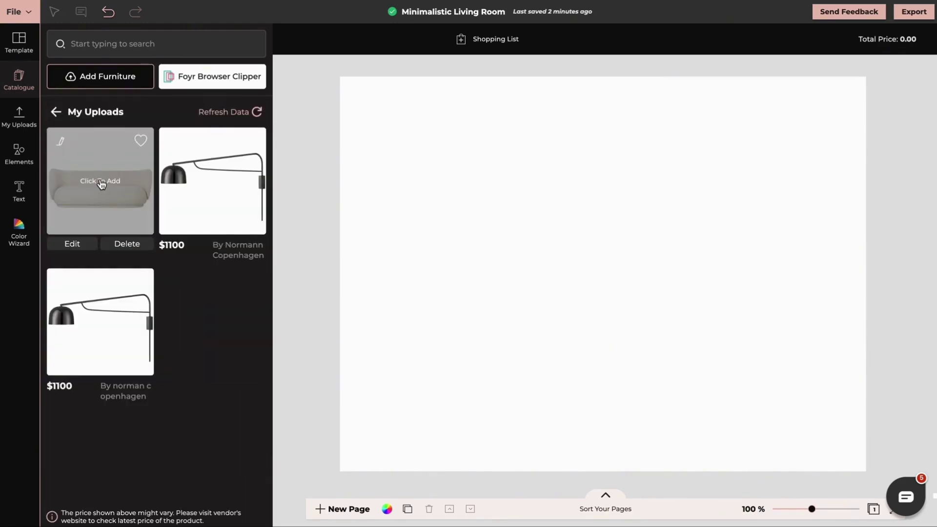
pyautogui.click(101, 184)
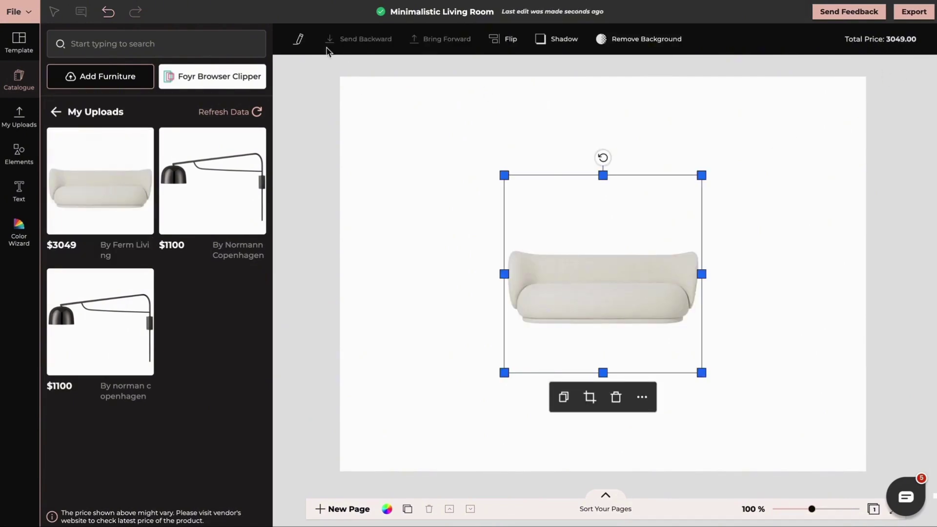
pyautogui.click(298, 39)
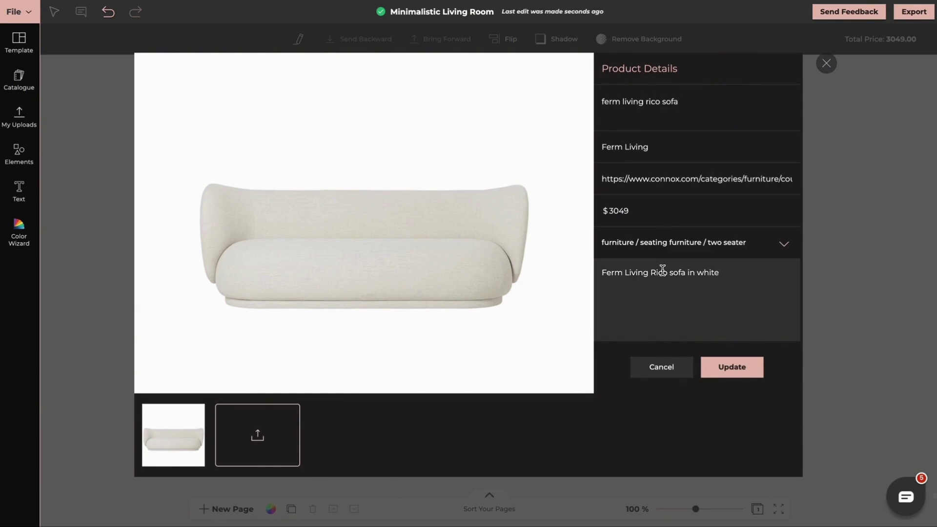
pyautogui.click(827, 64)
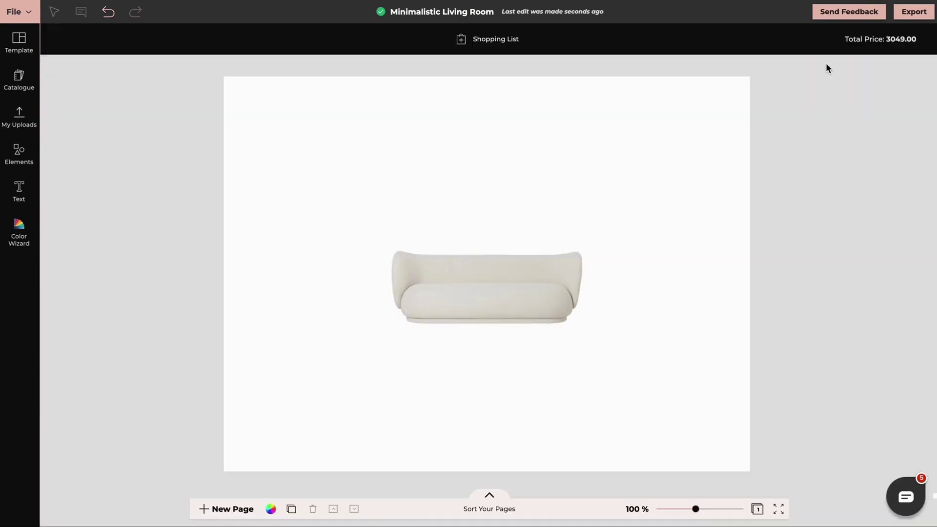
pyautogui.moveTo(489, 291); pyautogui.dragTo(498, 250)
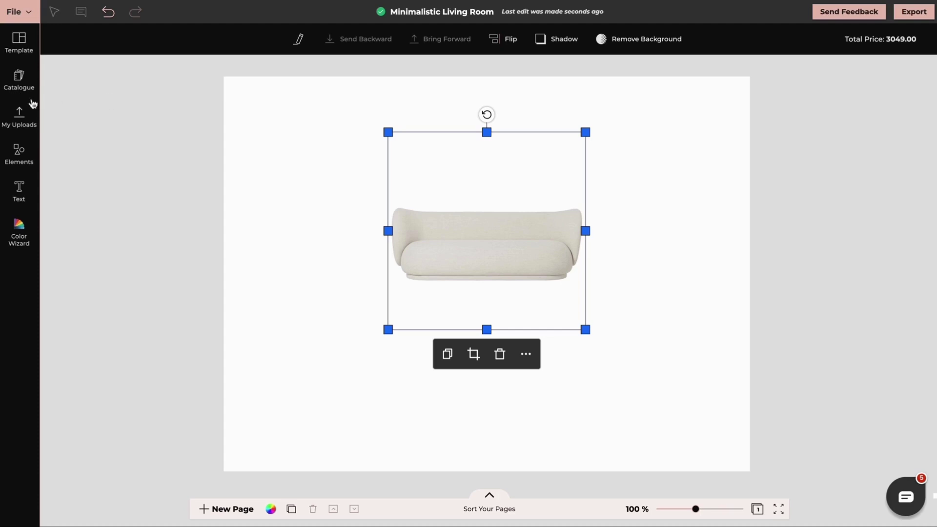
# - Upload the Bloom bowl.jpg image from the Desktop to the current project's uploads
pyautogui.click(19, 116)
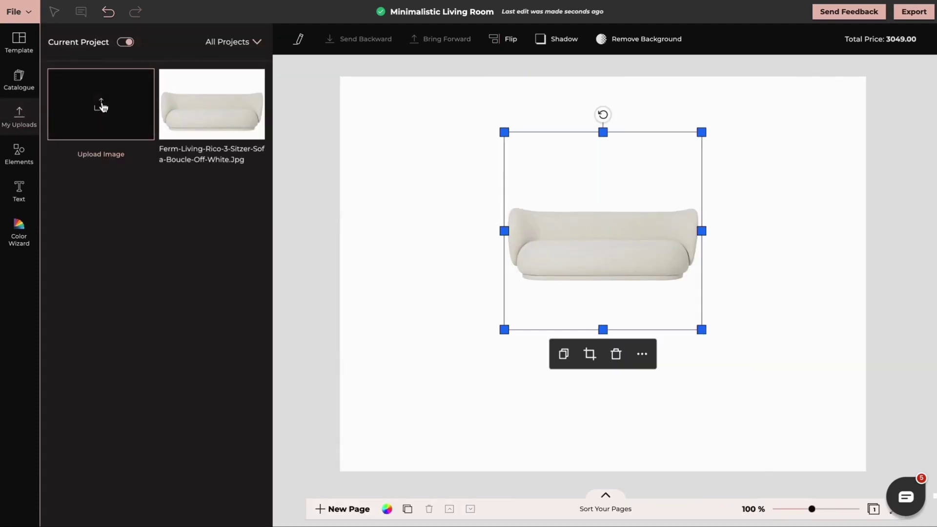
pyautogui.click(101, 106)
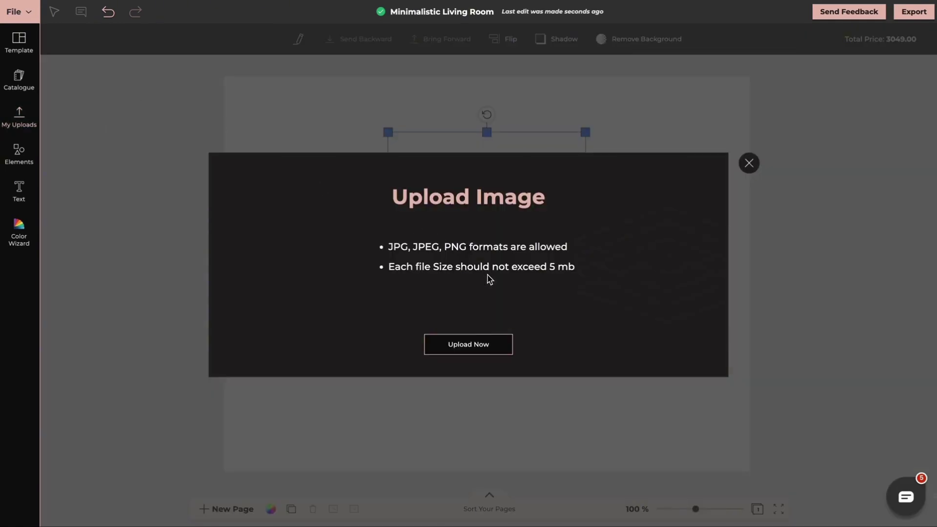
pyautogui.click(470, 345)
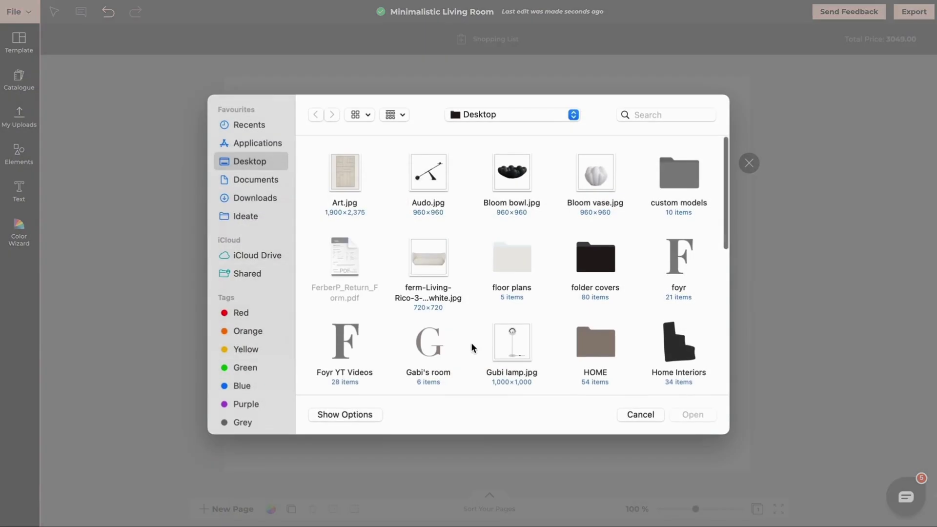
pyautogui.click(511, 180)
pyautogui.click(695, 414)
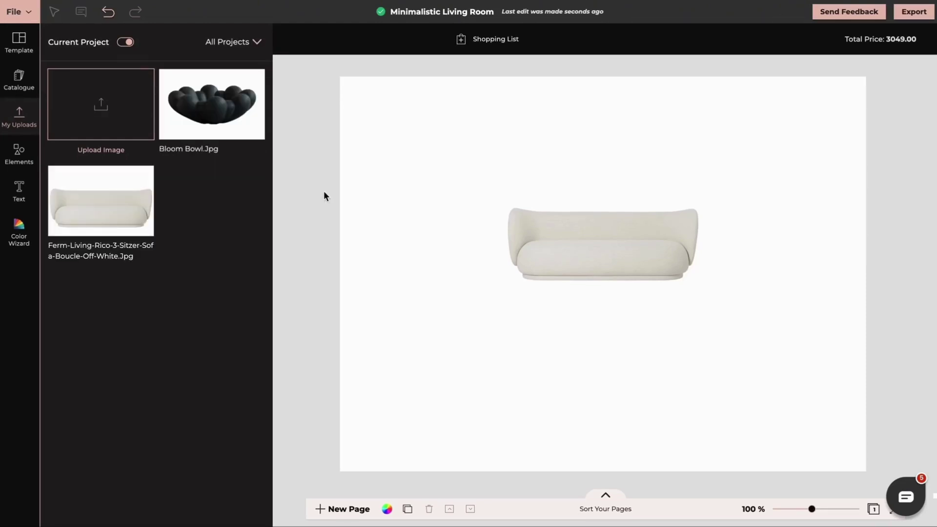
# - Place the black Bloom bowl at about half size over the sofa's lower right end and remove its background
pyautogui.click(215, 106)
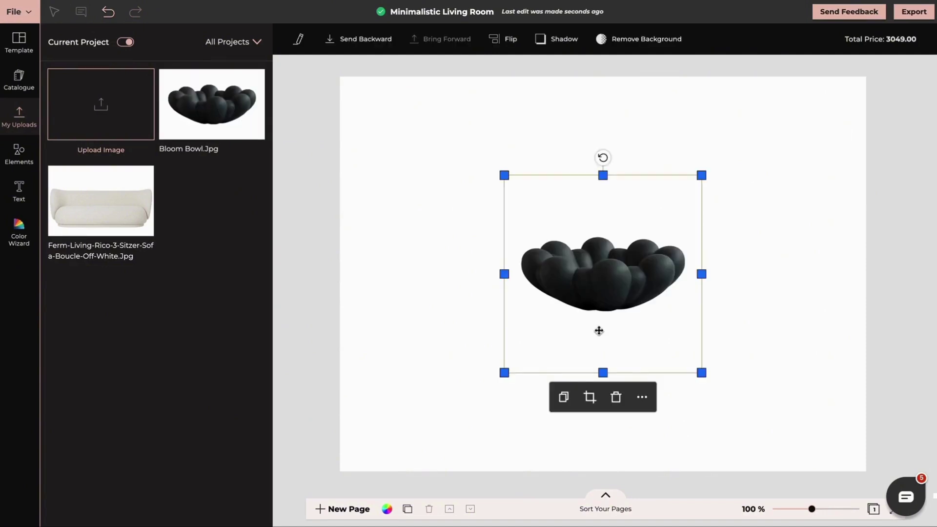
pyautogui.moveTo(613, 286); pyautogui.dragTo(701, 243)
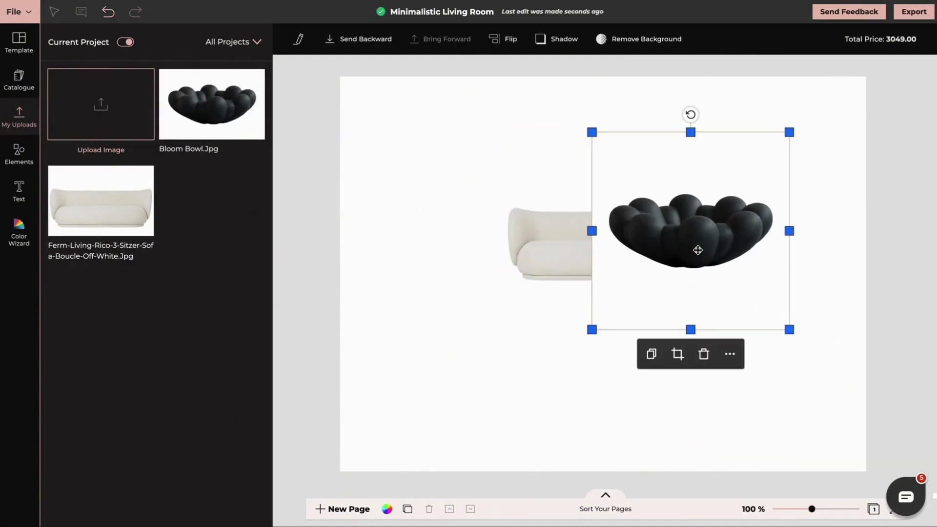
pyautogui.moveTo(789, 329); pyautogui.dragTo(688, 232)
pyautogui.moveTo(647, 180); pyautogui.dragTo(695, 282)
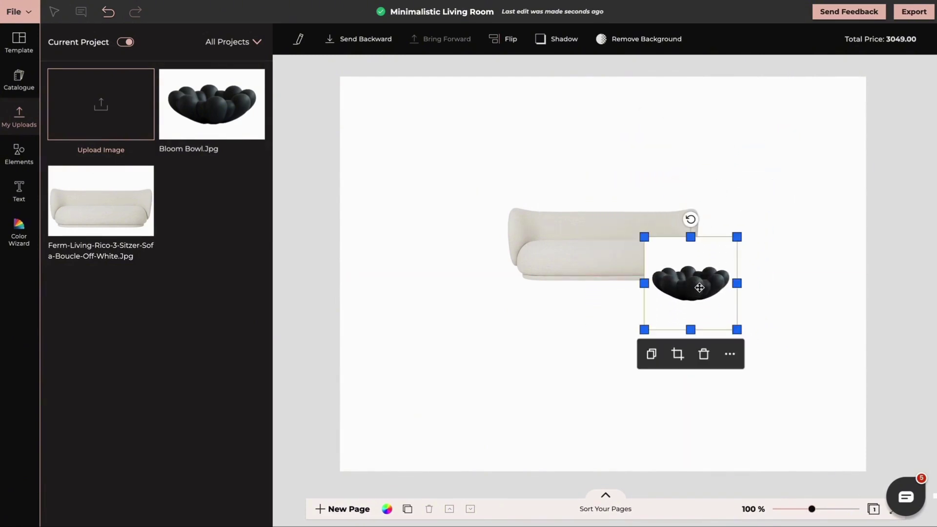
pyautogui.click(731, 357)
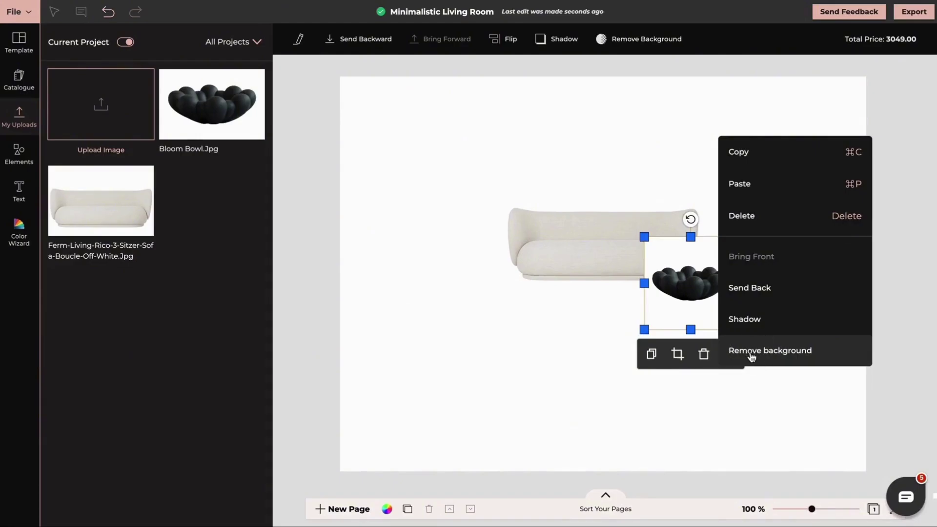
pyautogui.click(750, 353)
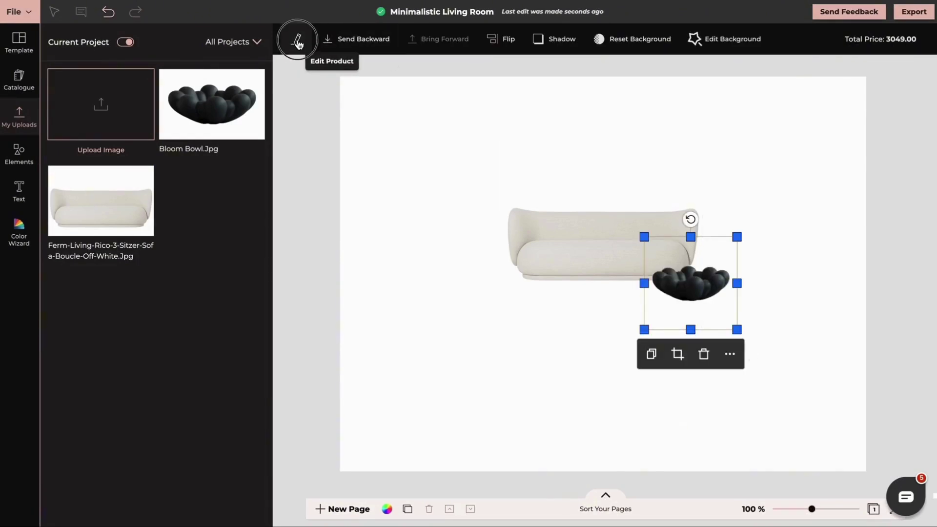
# - Title the black bowl "Bloom bowl", set its vendor to "101 Copenhagen", paste its nordicnest.com product link and price it at $199
pyautogui.click(298, 42)
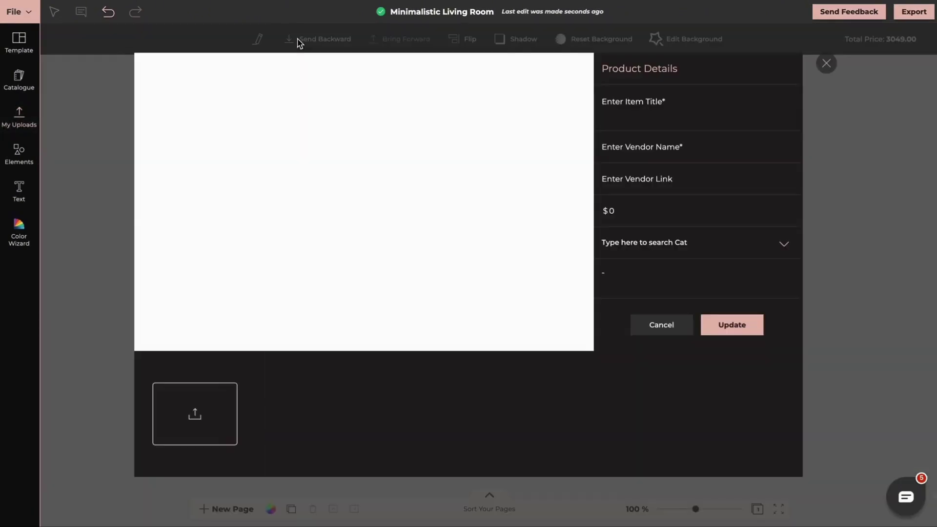
pyautogui.click(662, 102)
pyautogui.write('Bloom bowl')
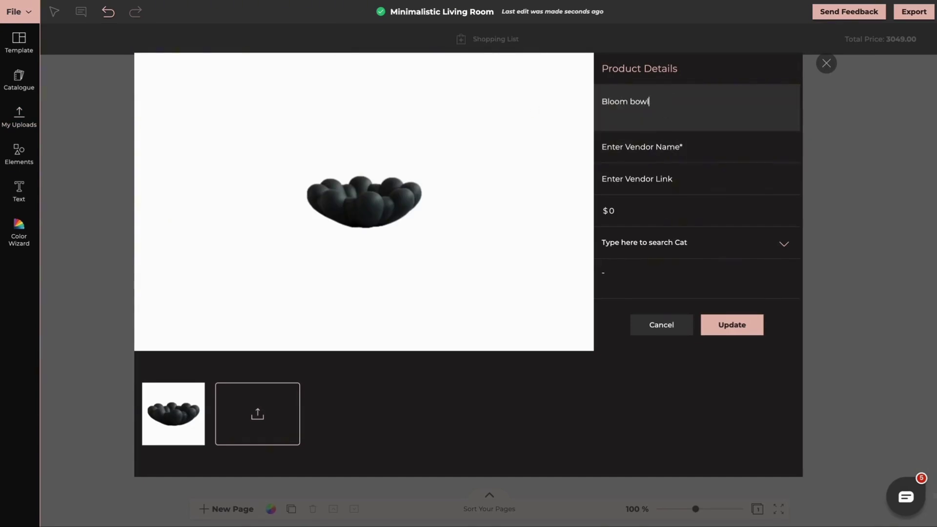
pyautogui.click(659, 147)
pyautogui.write('101 Copenhagen')
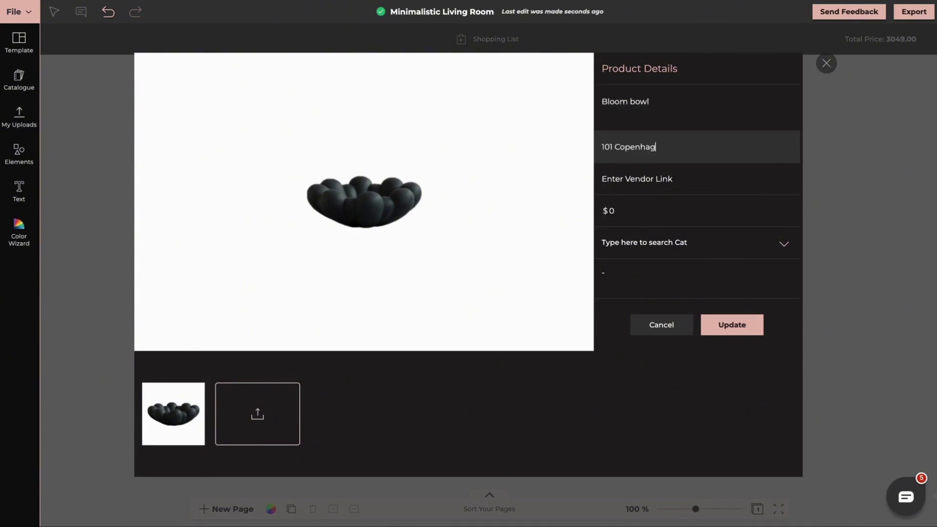
pyautogui.click(644, 180)
pyautogui.rightClick(645, 182)
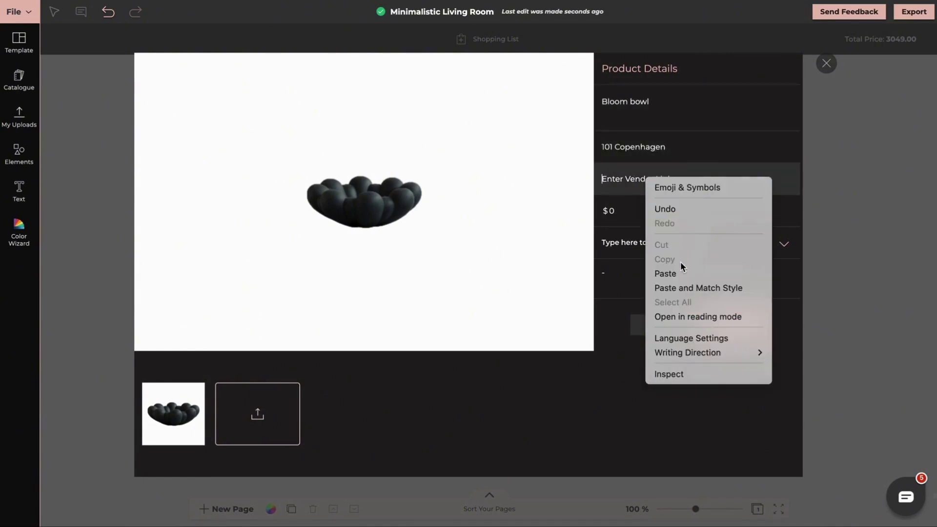
pyautogui.click(677, 274)
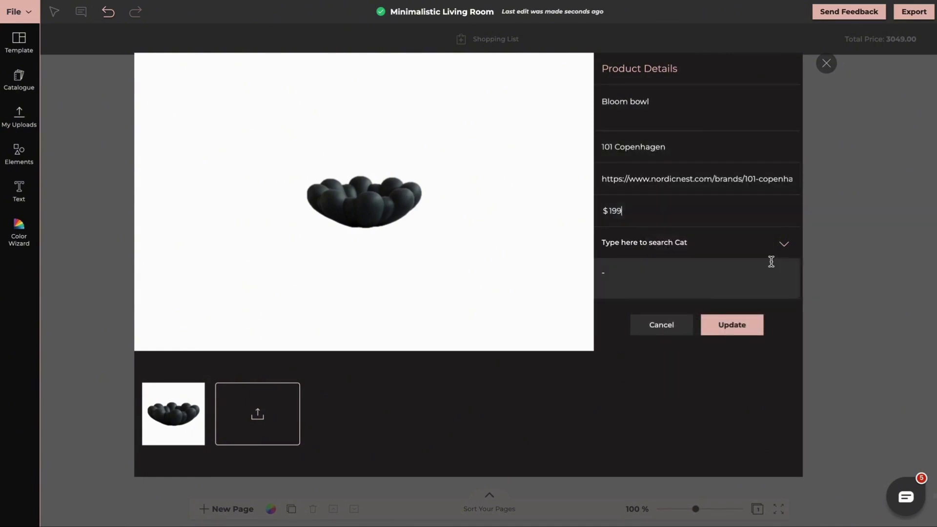
# - Browse the furniture categories, describe the bowl as "Bloom bowl in black", and save the product details
pyautogui.click(683, 243)
pyautogui.click(694, 270)
pyautogui.scroll(-2, 770, 328)
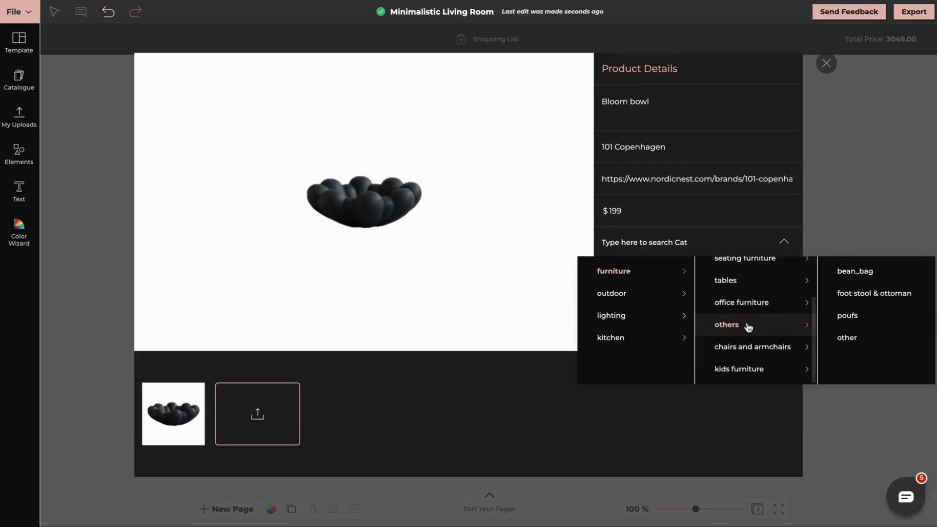
pyautogui.click(637, 278)
pyautogui.write('Bloom bowl in black')
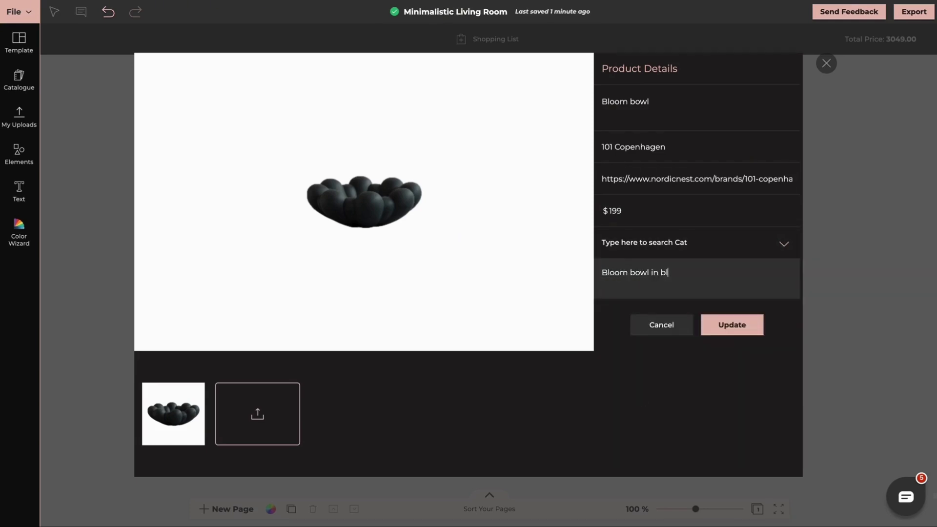
pyautogui.click(736, 325)
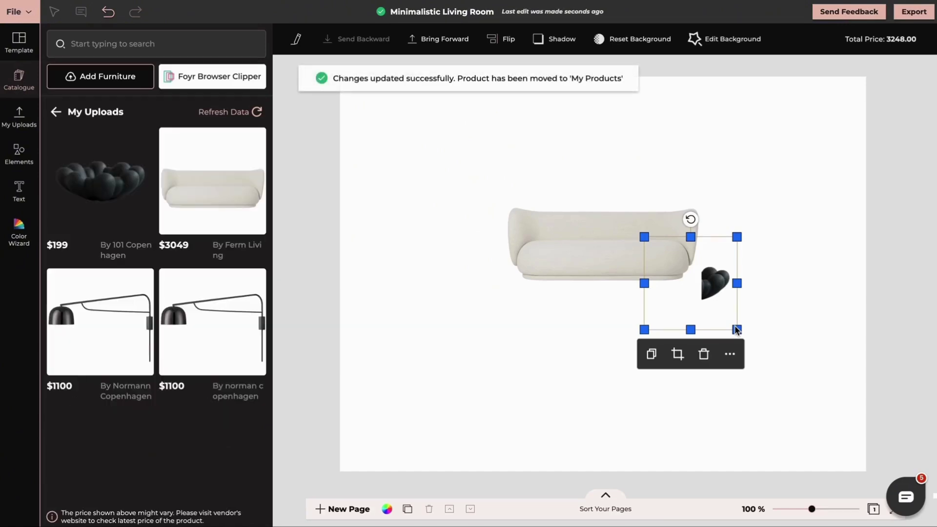
# - Bring the black bowl in front of the sofa and move it slightly down and right, beyond the sofa's lower right corner
pyautogui.click(730, 355)
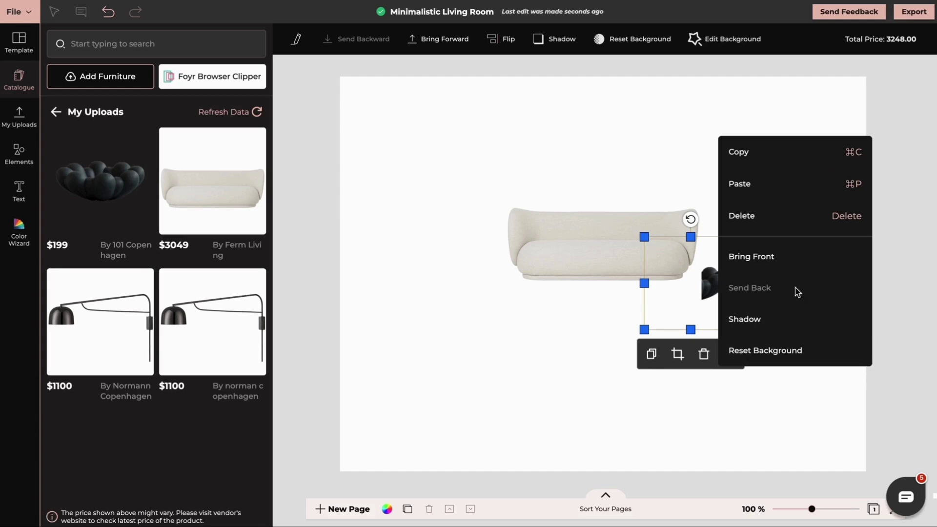
pyautogui.click(762, 262)
pyautogui.moveTo(692, 306); pyautogui.dragTo(722, 323)
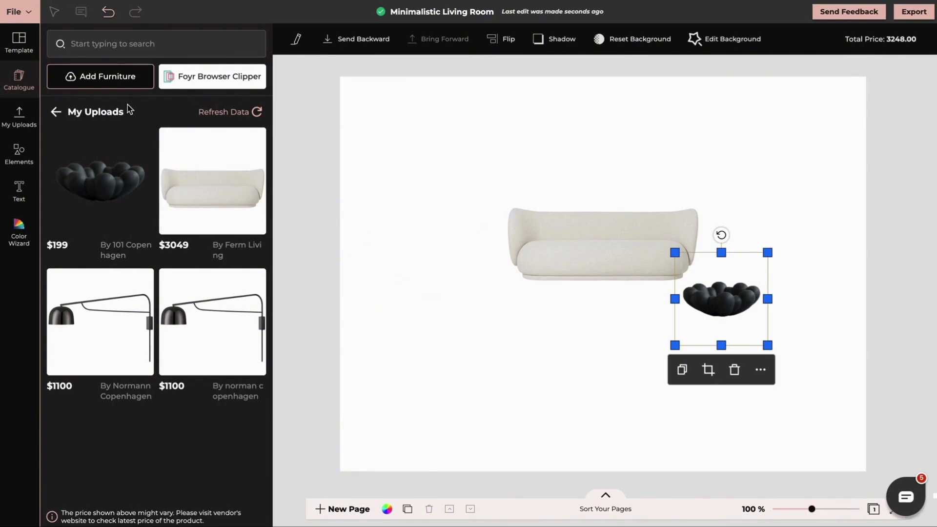
# - Start a new custom furniture product and upload the marble coffee table image for it
pyautogui.click(73, 78)
pyautogui.click(467, 345)
pyautogui.scroll(-5, 448, 266)
pyautogui.click(428, 301)
pyautogui.click(699, 416)
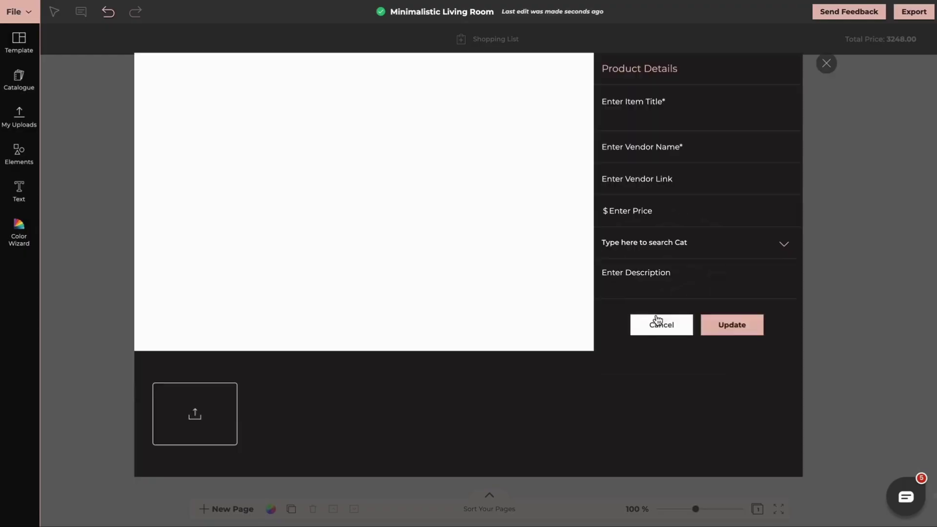
# - Save the product as "Marble coffee table" by Audo Copenhagen, $2488, with its finnishdesignshop.com link, category furniture / tables / coffee_table and description "Plinth marble coffee table"
pyautogui.click(646, 101)
pyautogui.write('Marble coffee table')
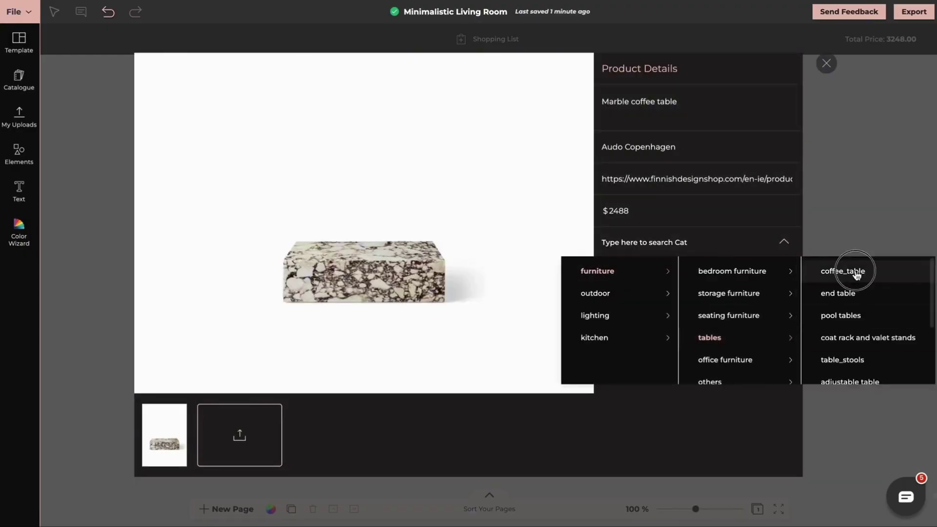
pyautogui.click(847, 270)
pyautogui.click(644, 292)
pyautogui.write('Plinth marble coffee')
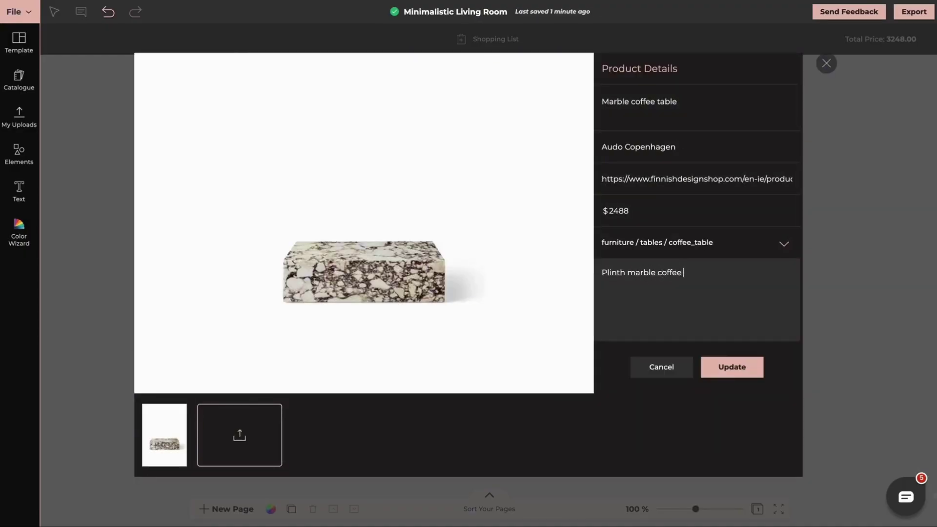
pyautogui.click(732, 367)
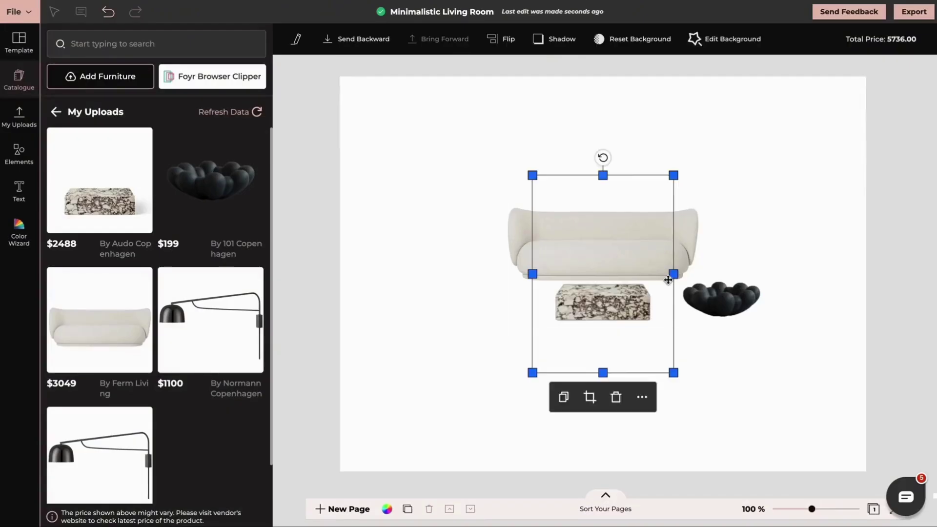
# - Enlarge the marble coffee table, centre it below the sofa, and enlarge the sofa to extend further left
pyautogui.moveTo(673, 273); pyautogui.dragTo(728, 273)
pyautogui.moveTo(629, 373); pyautogui.dragTo(630, 414)
pyautogui.moveTo(531, 293); pyautogui.dragTo(475, 292)
pyautogui.moveTo(601, 174); pyautogui.dragTo(601, 134)
pyautogui.moveTo(474, 274); pyautogui.dragTo(489, 274)
pyautogui.moveTo(608, 312); pyautogui.dragTo(721, 324)
pyautogui.click(586, 244)
pyautogui.moveTo(505, 230); pyautogui.dragTo(439, 230)
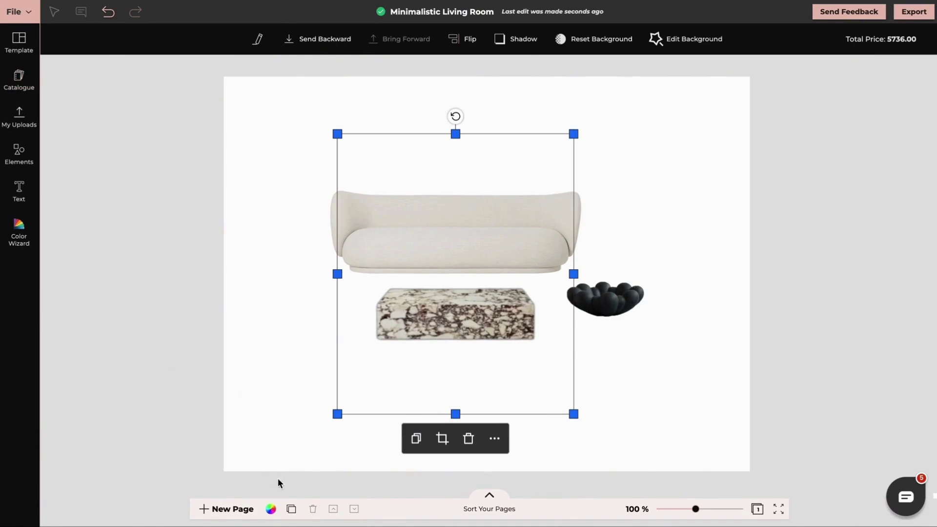
# - Change the page background to the light warm grey #DAD8D2
pyautogui.click(271, 510)
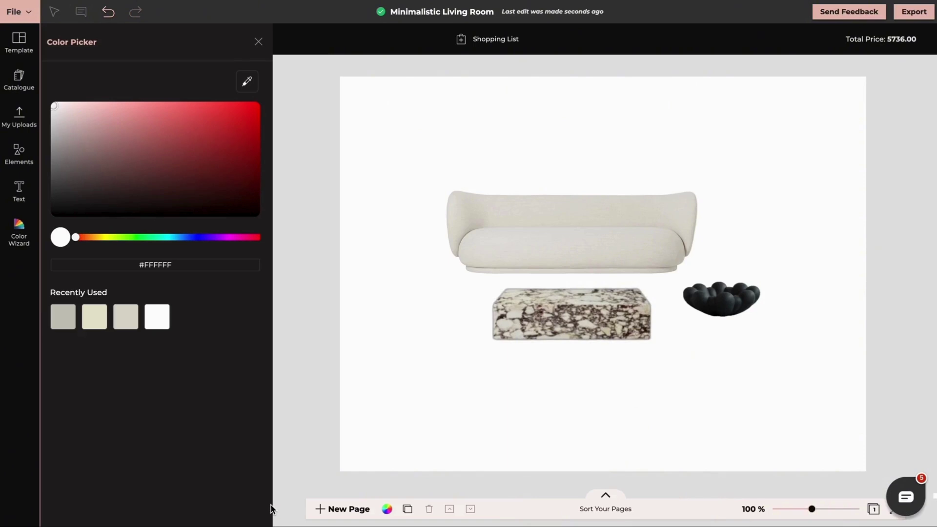
pyautogui.click(89, 238)
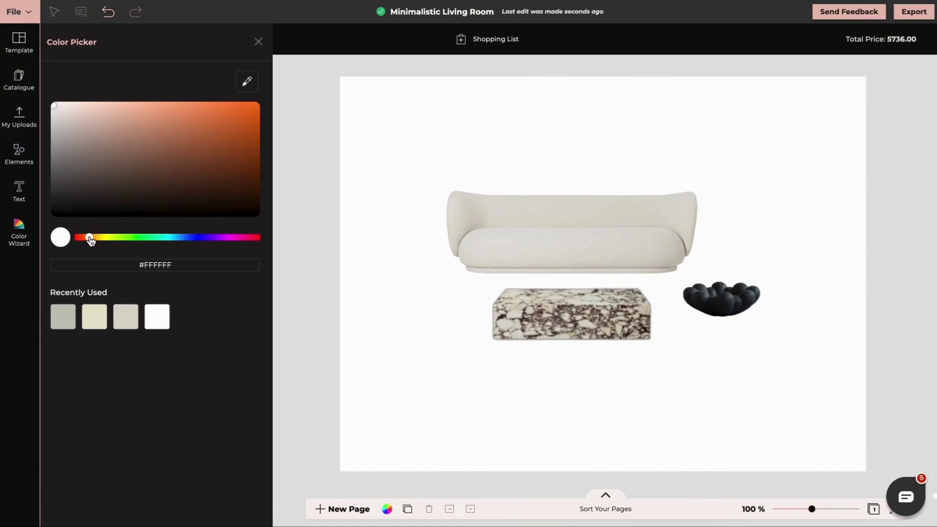
pyautogui.click(97, 238)
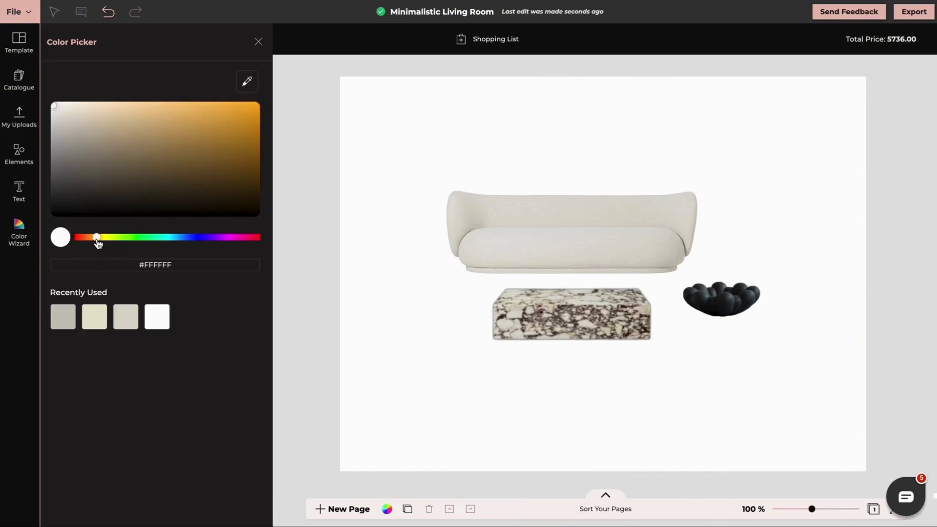
pyautogui.click(100, 124)
pyautogui.click(82, 122)
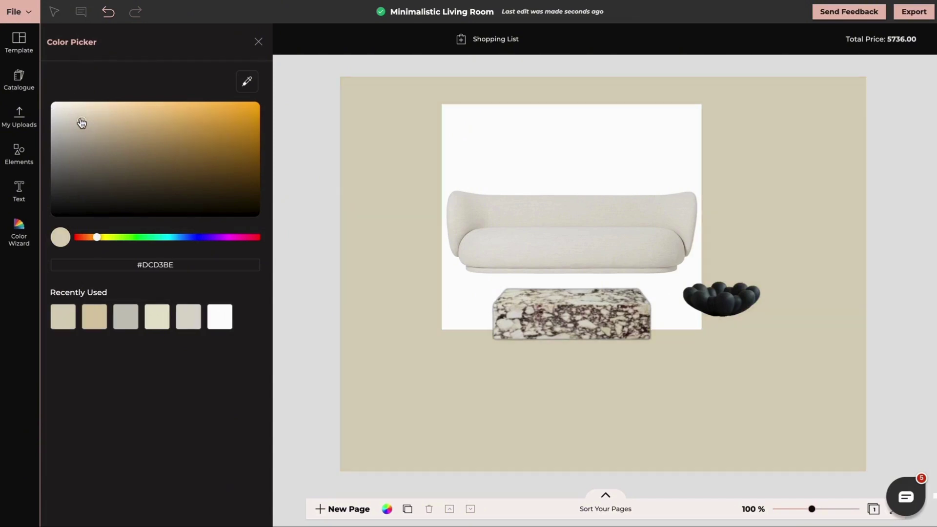
pyautogui.click(65, 131)
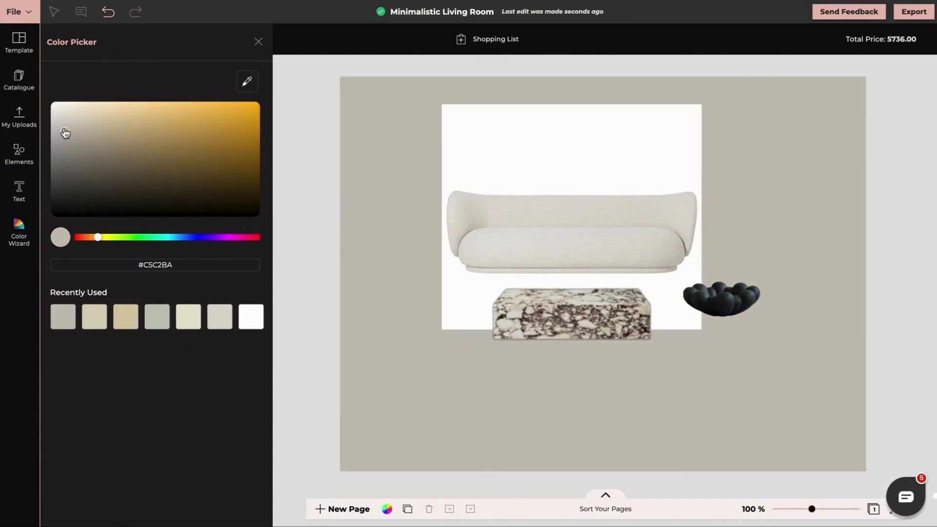
pyautogui.click(58, 121)
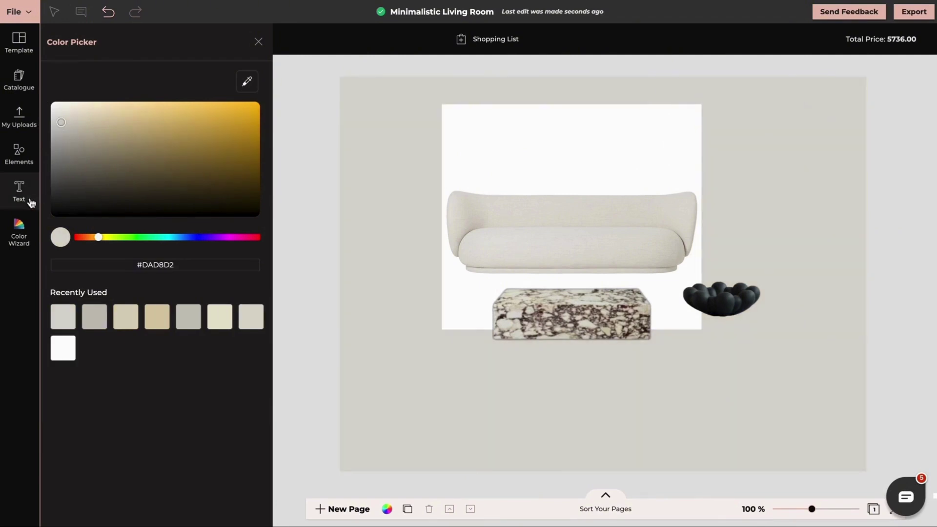
pyautogui.click(19, 155)
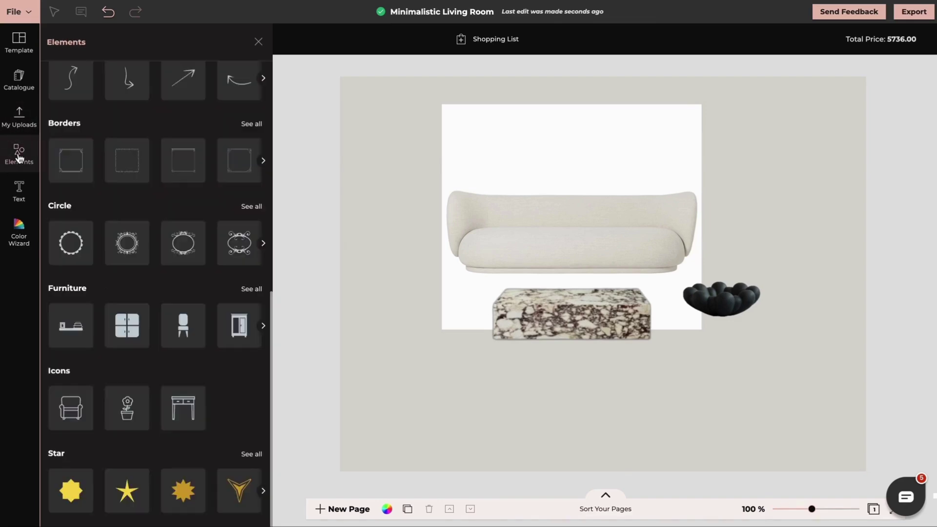
pyautogui.scroll(10, 148, 231)
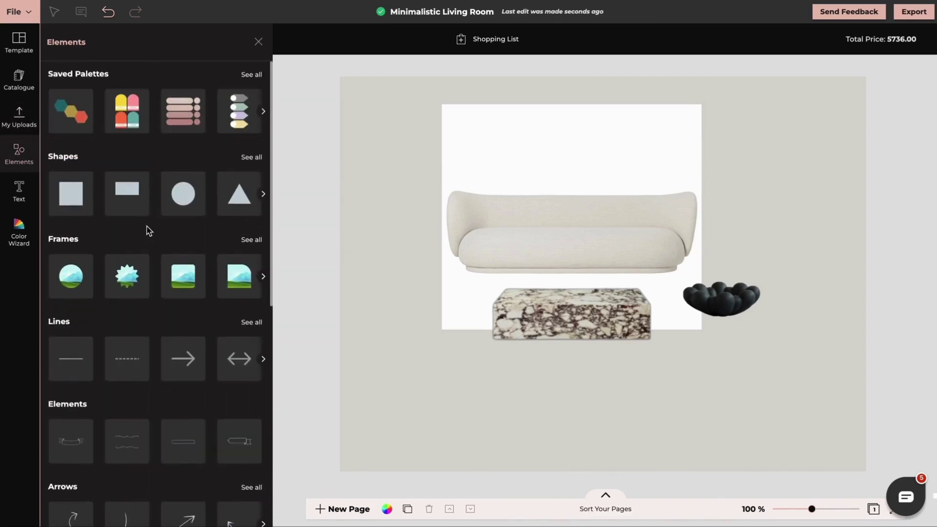
# - Add a Montserrat text box, widen it to fit one line, and replace its sample text with "Minimalistic Living Room"
pyautogui.click(19, 190)
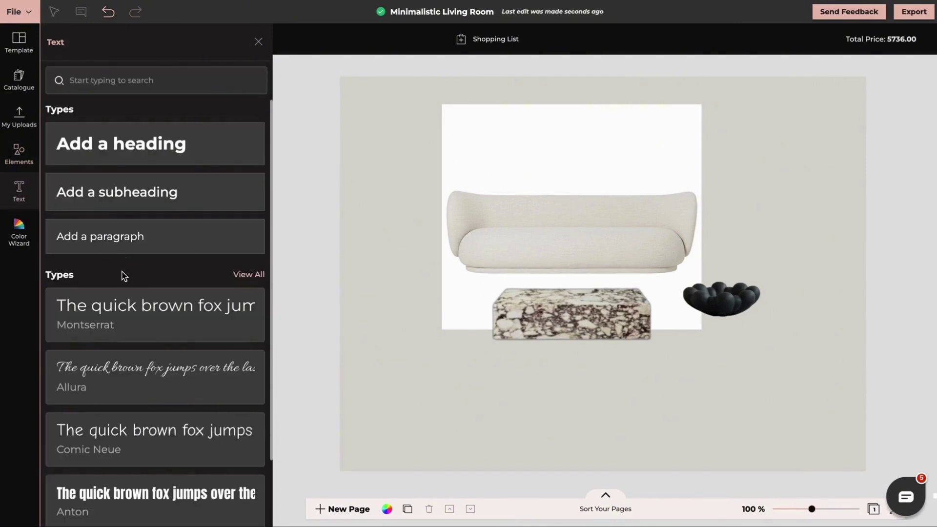
pyautogui.click(148, 318)
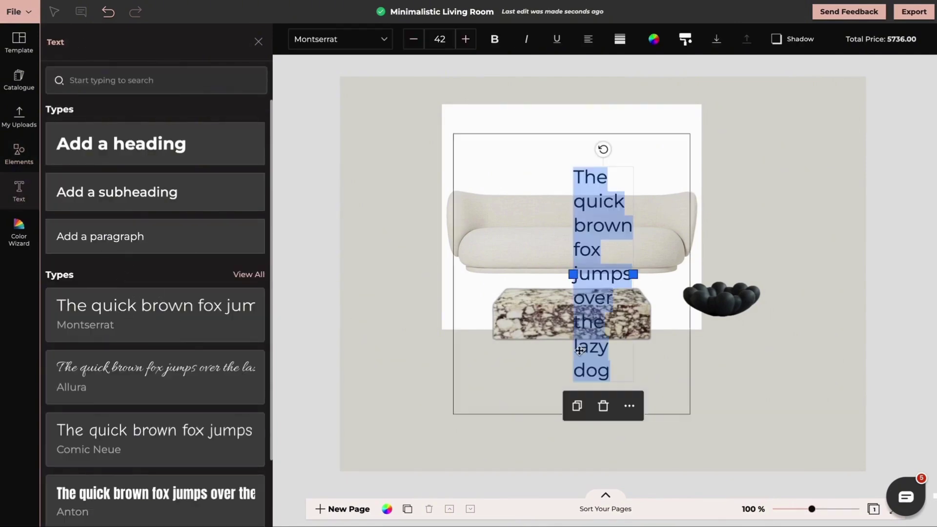
pyautogui.moveTo(634, 276); pyautogui.dragTo(855, 212)
pyautogui.press('BackSpace')
pyautogui.write('Minimalistic')
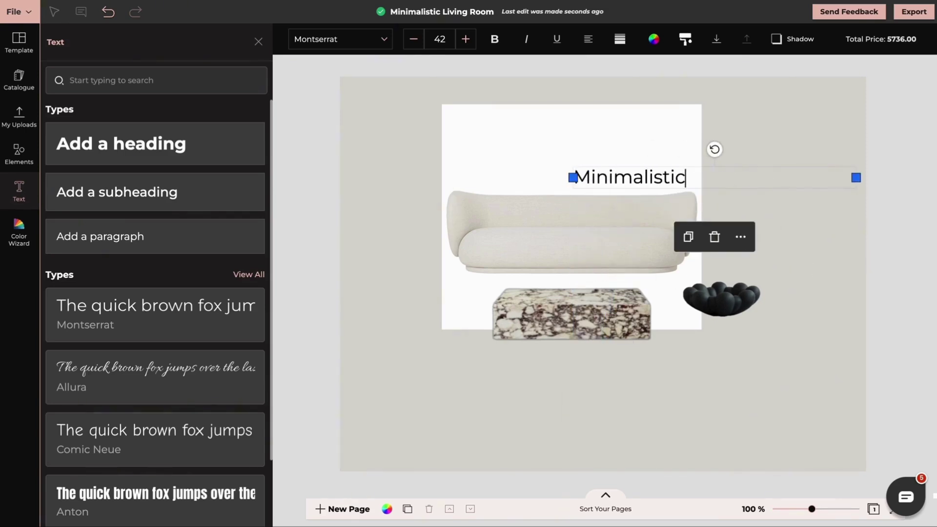
pyautogui.write(' Living Room')
# - Shorten the title's text box, rotate it to read vertically upwards, and place it along the canvas's left edge
pyautogui.click(755, 340)
pyautogui.moveTo(707, 177); pyautogui.dragTo(604, 362)
pyautogui.moveTo(753, 362); pyautogui.dragTo(720, 362)
pyautogui.moveTo(594, 334); pyautogui.dragTo(362, 259)
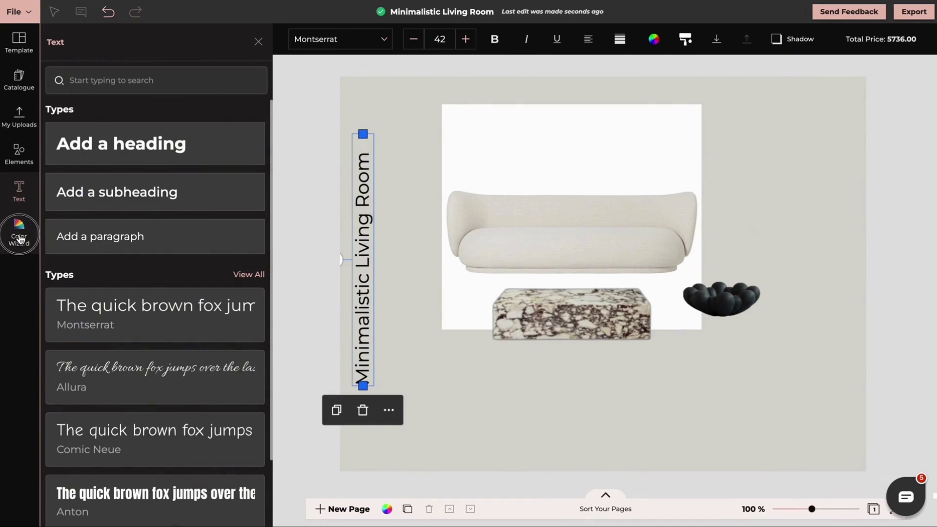
# - Create a custom colour palette and set its first swatch to a warm off-white
pyautogui.click(19, 234)
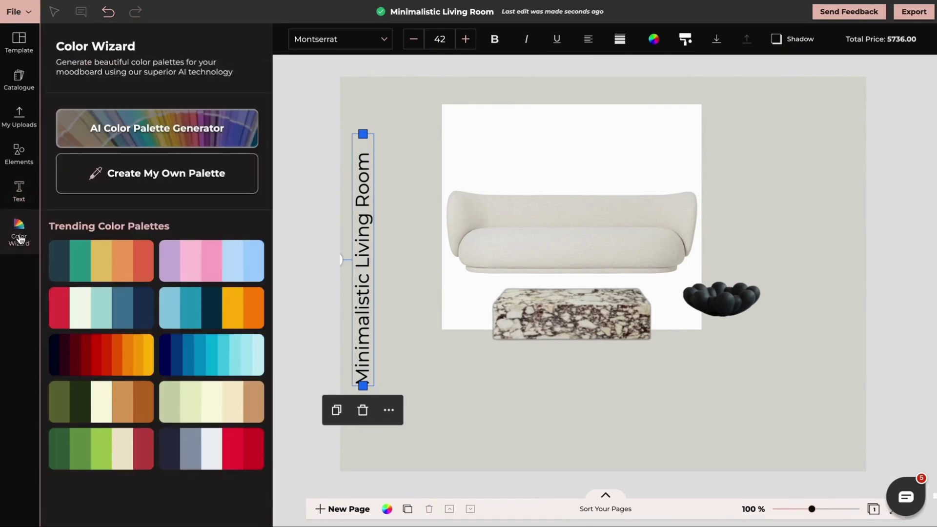
pyautogui.click(162, 175)
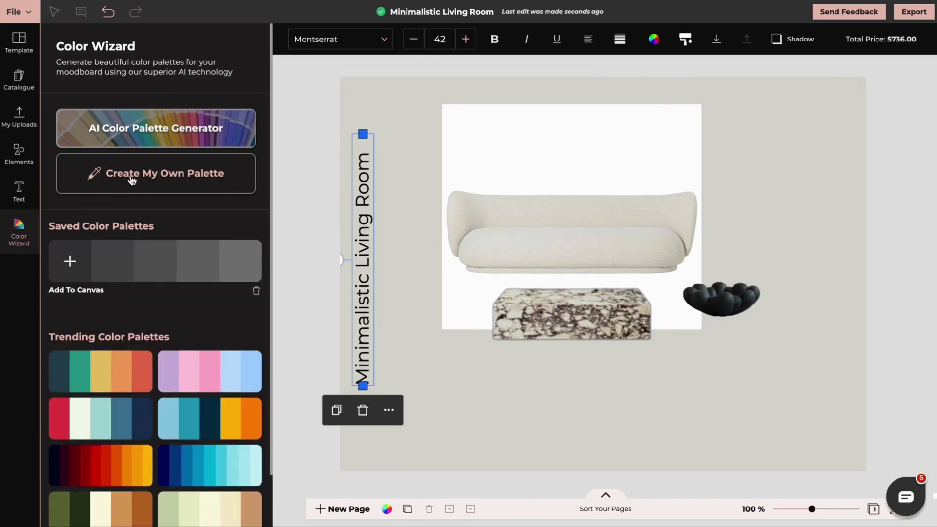
pyautogui.click(70, 261)
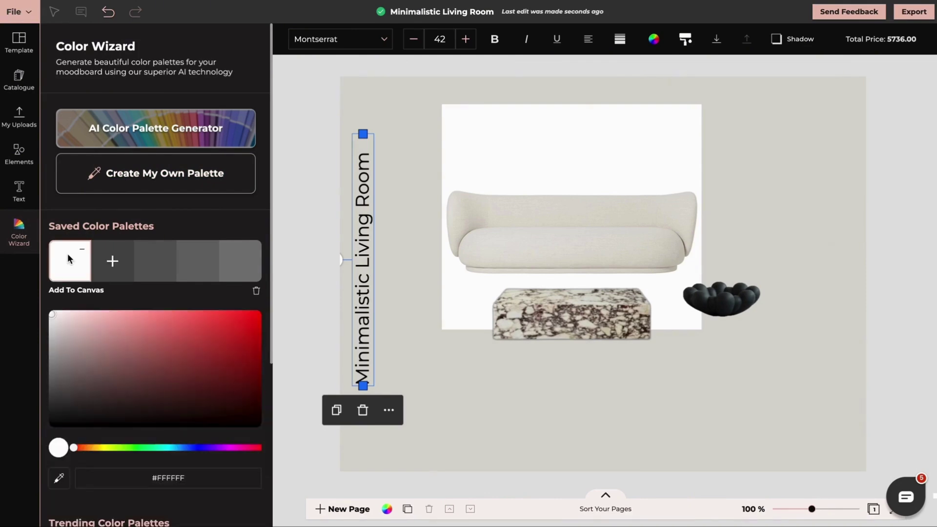
pyautogui.click(88, 449)
pyautogui.moveTo(90, 452)
pyautogui.mouseDown()
pyautogui.moveTo(103, 449)
pyautogui.moveTo(84, 448)
pyautogui.moveTo(92, 447)
pyautogui.mouseUp()
pyautogui.moveTo(53, 318); pyautogui.dragTo(61, 318)
# - Add four more swatches to the palette, progressing from light beige to the taupe #A39886
pyautogui.click(112, 261)
pyautogui.moveTo(76, 318); pyautogui.dragTo(89, 355)
pyautogui.click(156, 261)
pyautogui.click(198, 261)
pyautogui.click(239, 261)
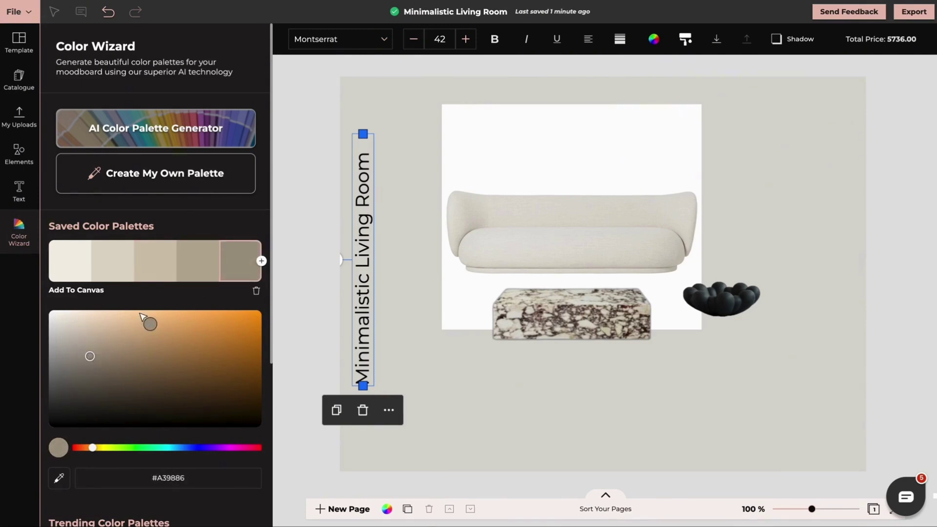
# - Add the palette to the canvas using the design of rounded bars with circles, and place it in the upper right corner
pyautogui.click(85, 290)
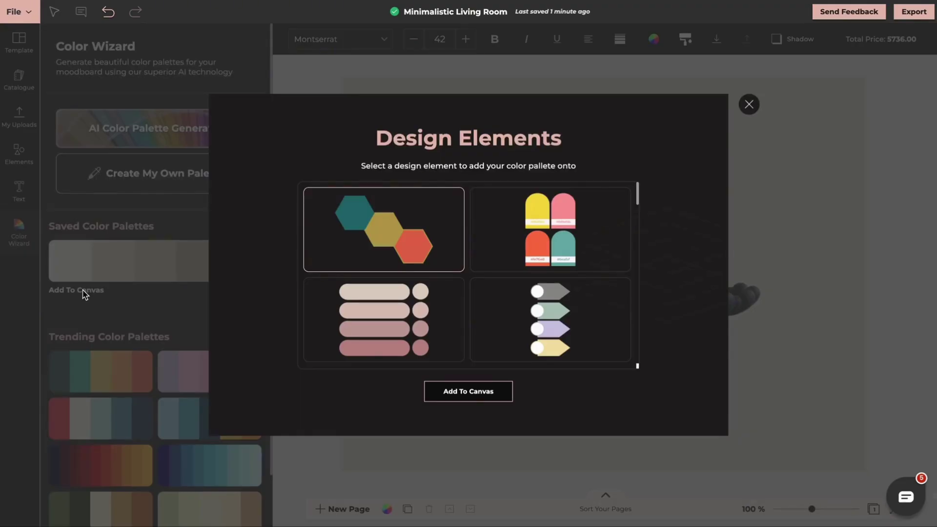
pyautogui.click(395, 318)
pyautogui.click(638, 197)
pyautogui.moveTo(638, 197)
pyautogui.mouseDown()
pyautogui.moveTo(637, 264)
pyautogui.moveTo(639, 214)
pyautogui.mouseUp()
pyautogui.click(471, 391)
pyautogui.moveTo(488, 244); pyautogui.dragTo(685, 128)
pyautogui.click(794, 234)
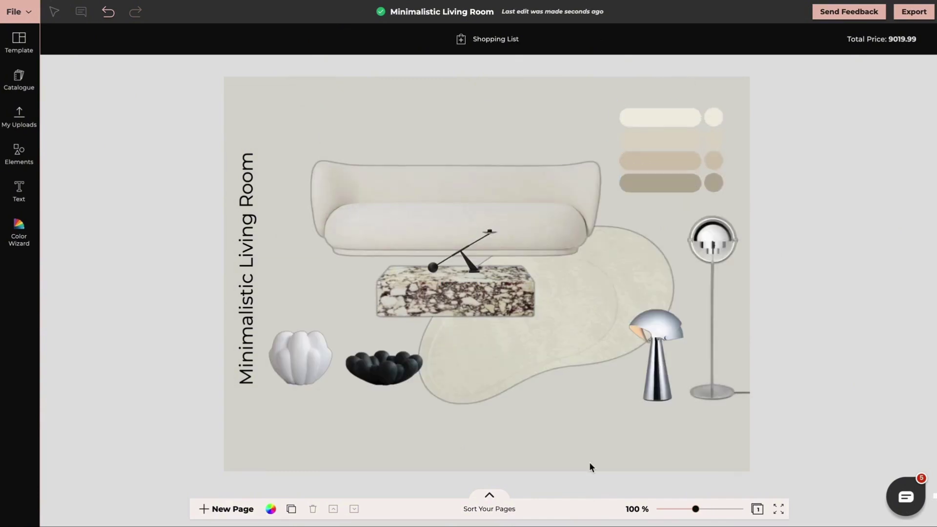
# - Review the shopping list's product details, descriptions, quantities, prices and shop links
pyautogui.click(463, 41)
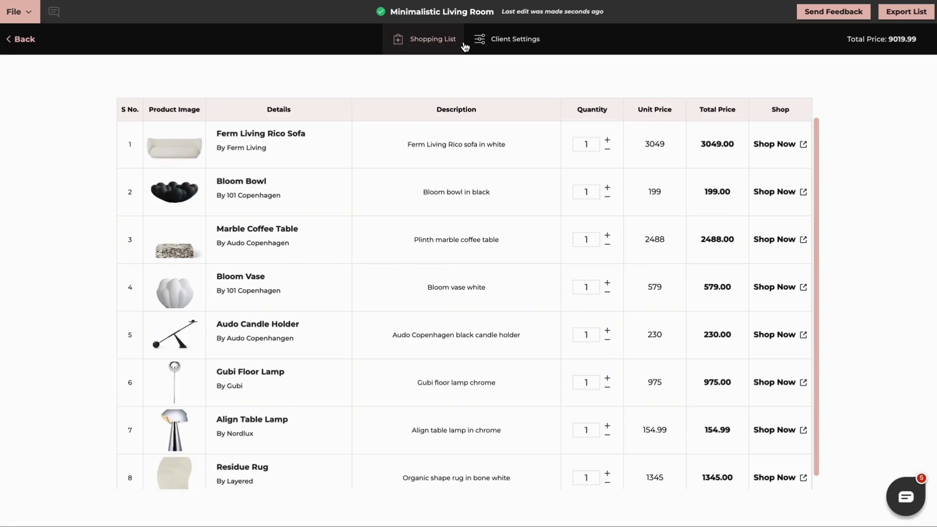
pyautogui.scroll(-1, 672, 255)
pyautogui.scroll(1, 671, 255)
pyautogui.scroll(-1, 782, 284)
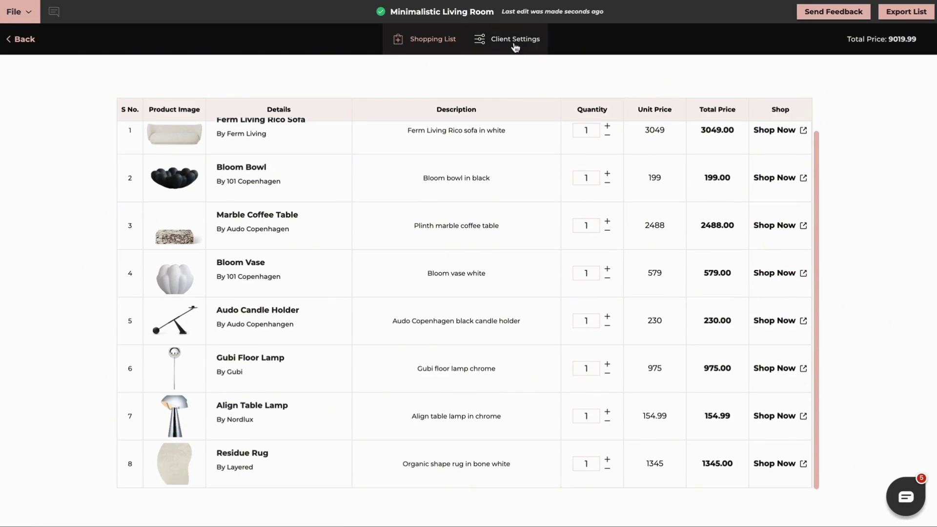
# - Check the client settings for hiding description, quantity, price and shopping links, and return to the moodboard
pyautogui.click(507, 44)
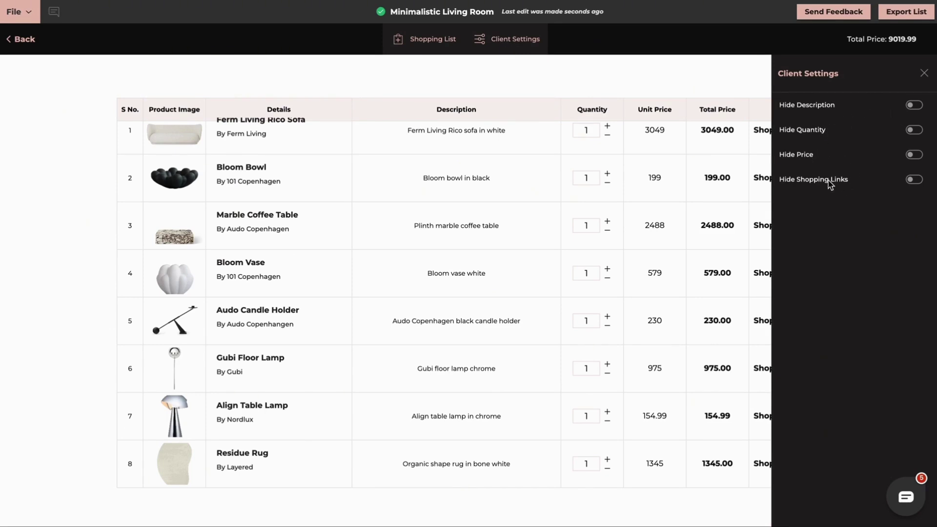
pyautogui.click(924, 76)
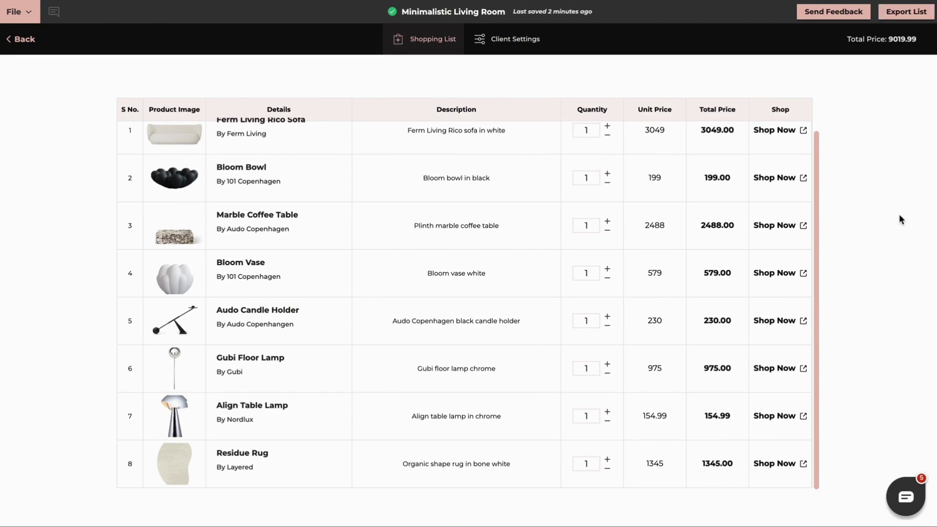
pyautogui.click(20, 40)
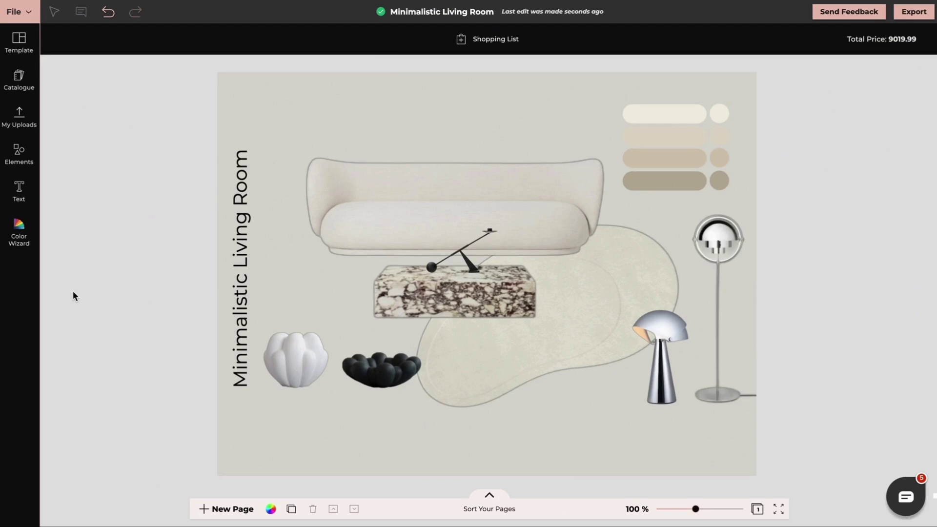
# - Start exporting the moodboard as a PDF and begin editing the export's file name
pyautogui.click(916, 13)
pyautogui.click(416, 241)
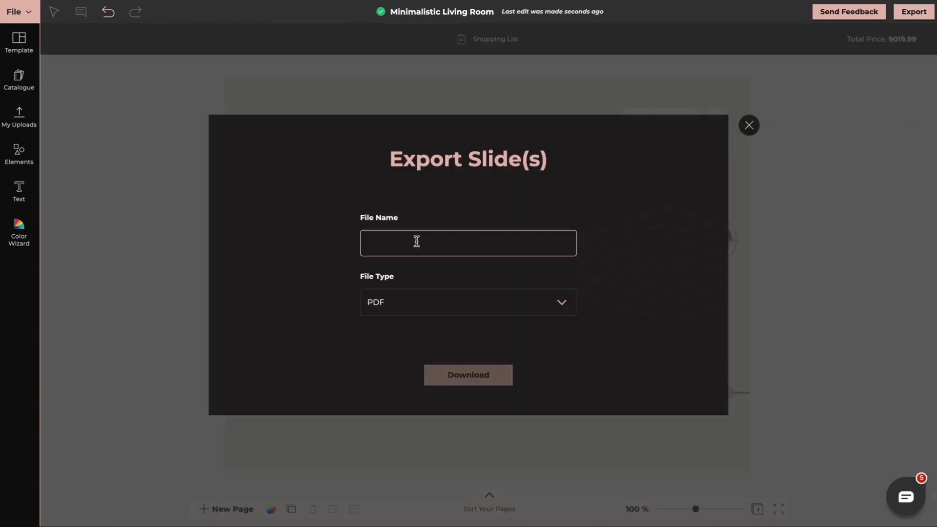